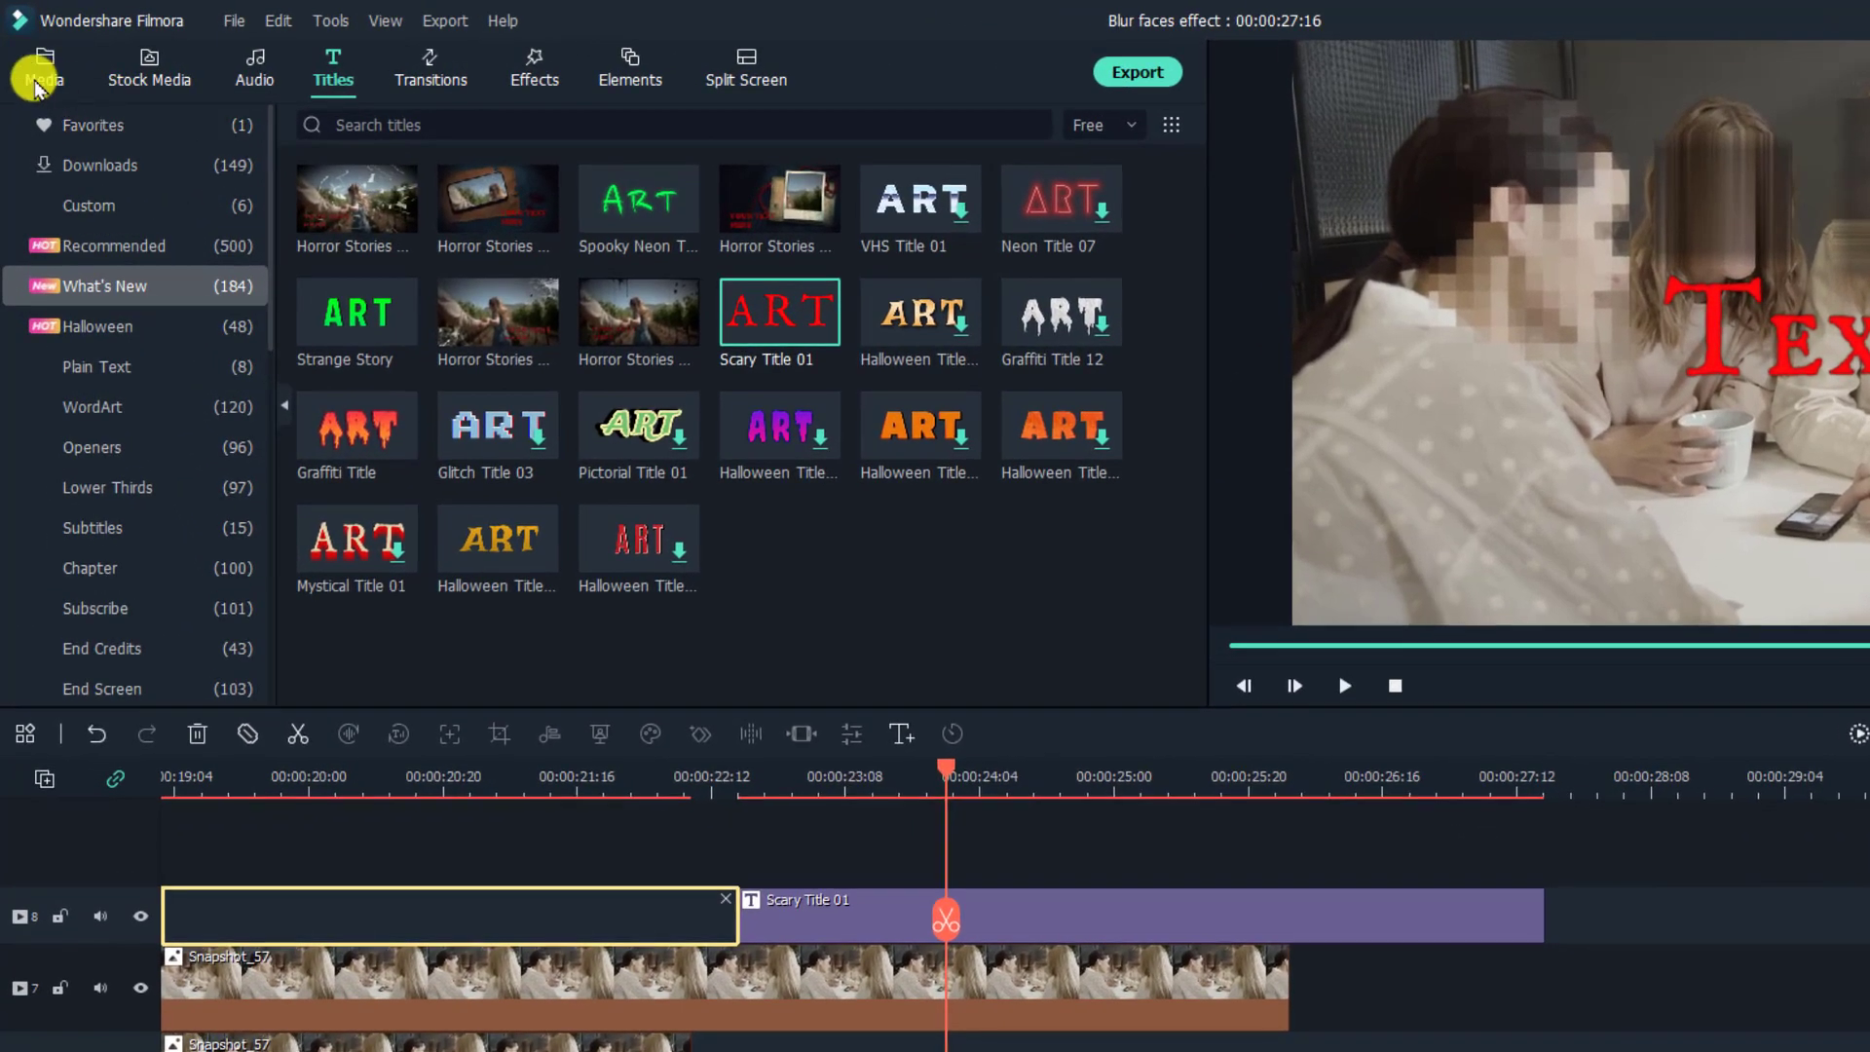
Return to Project Media to show the project's four clips
click(29, 61)
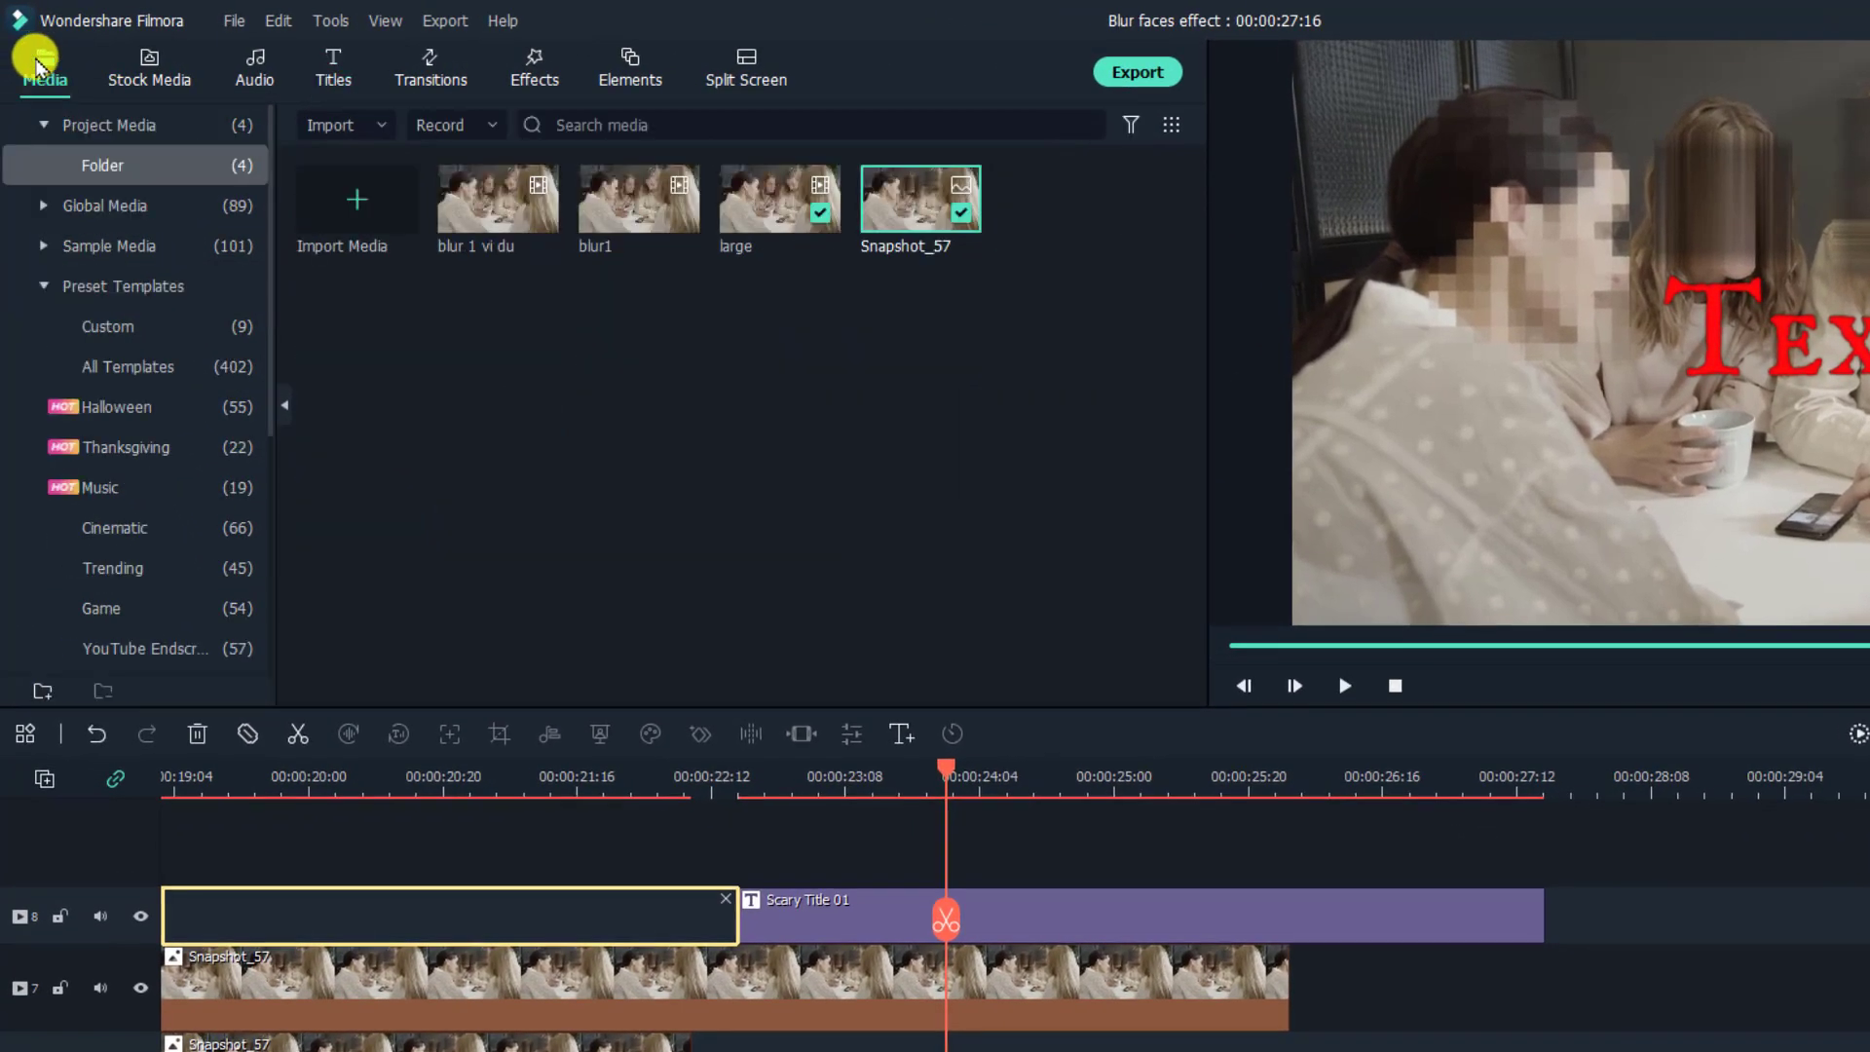
Choose Record PC Screen from the Media panel's Record menu
click(487, 129)
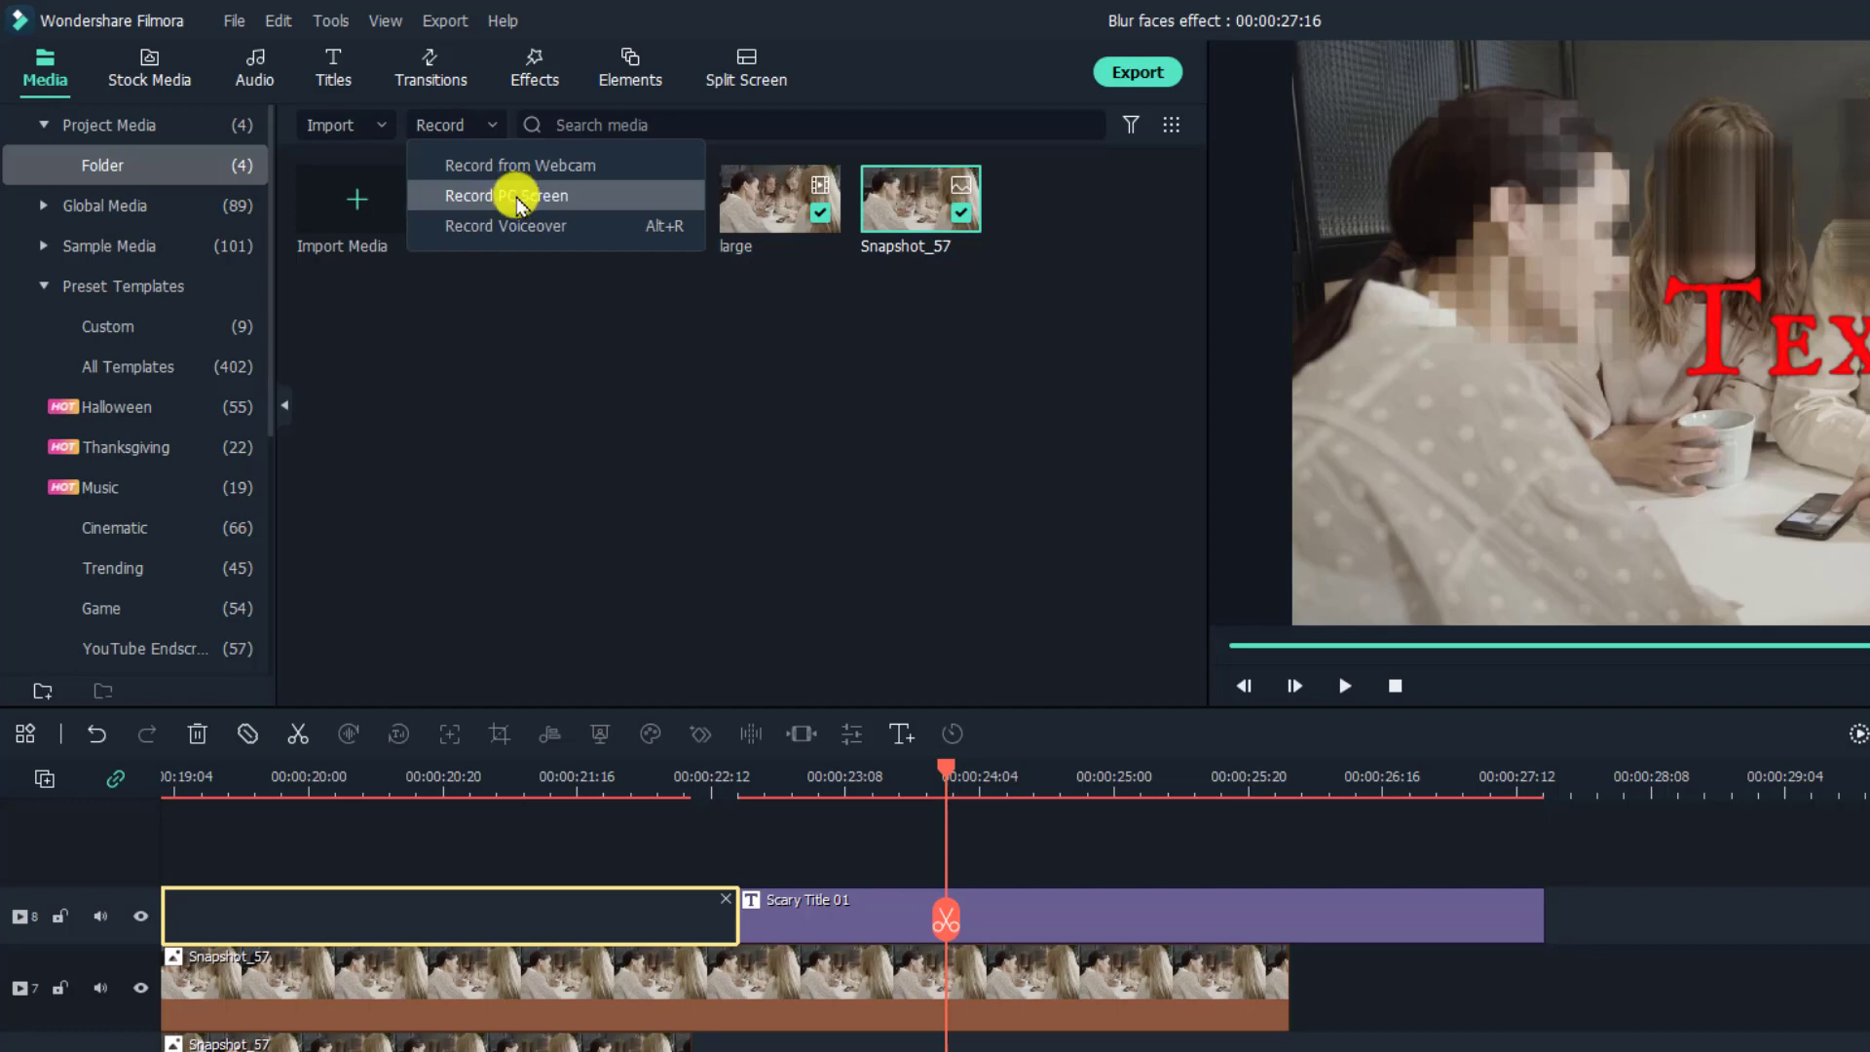
click(519, 197)
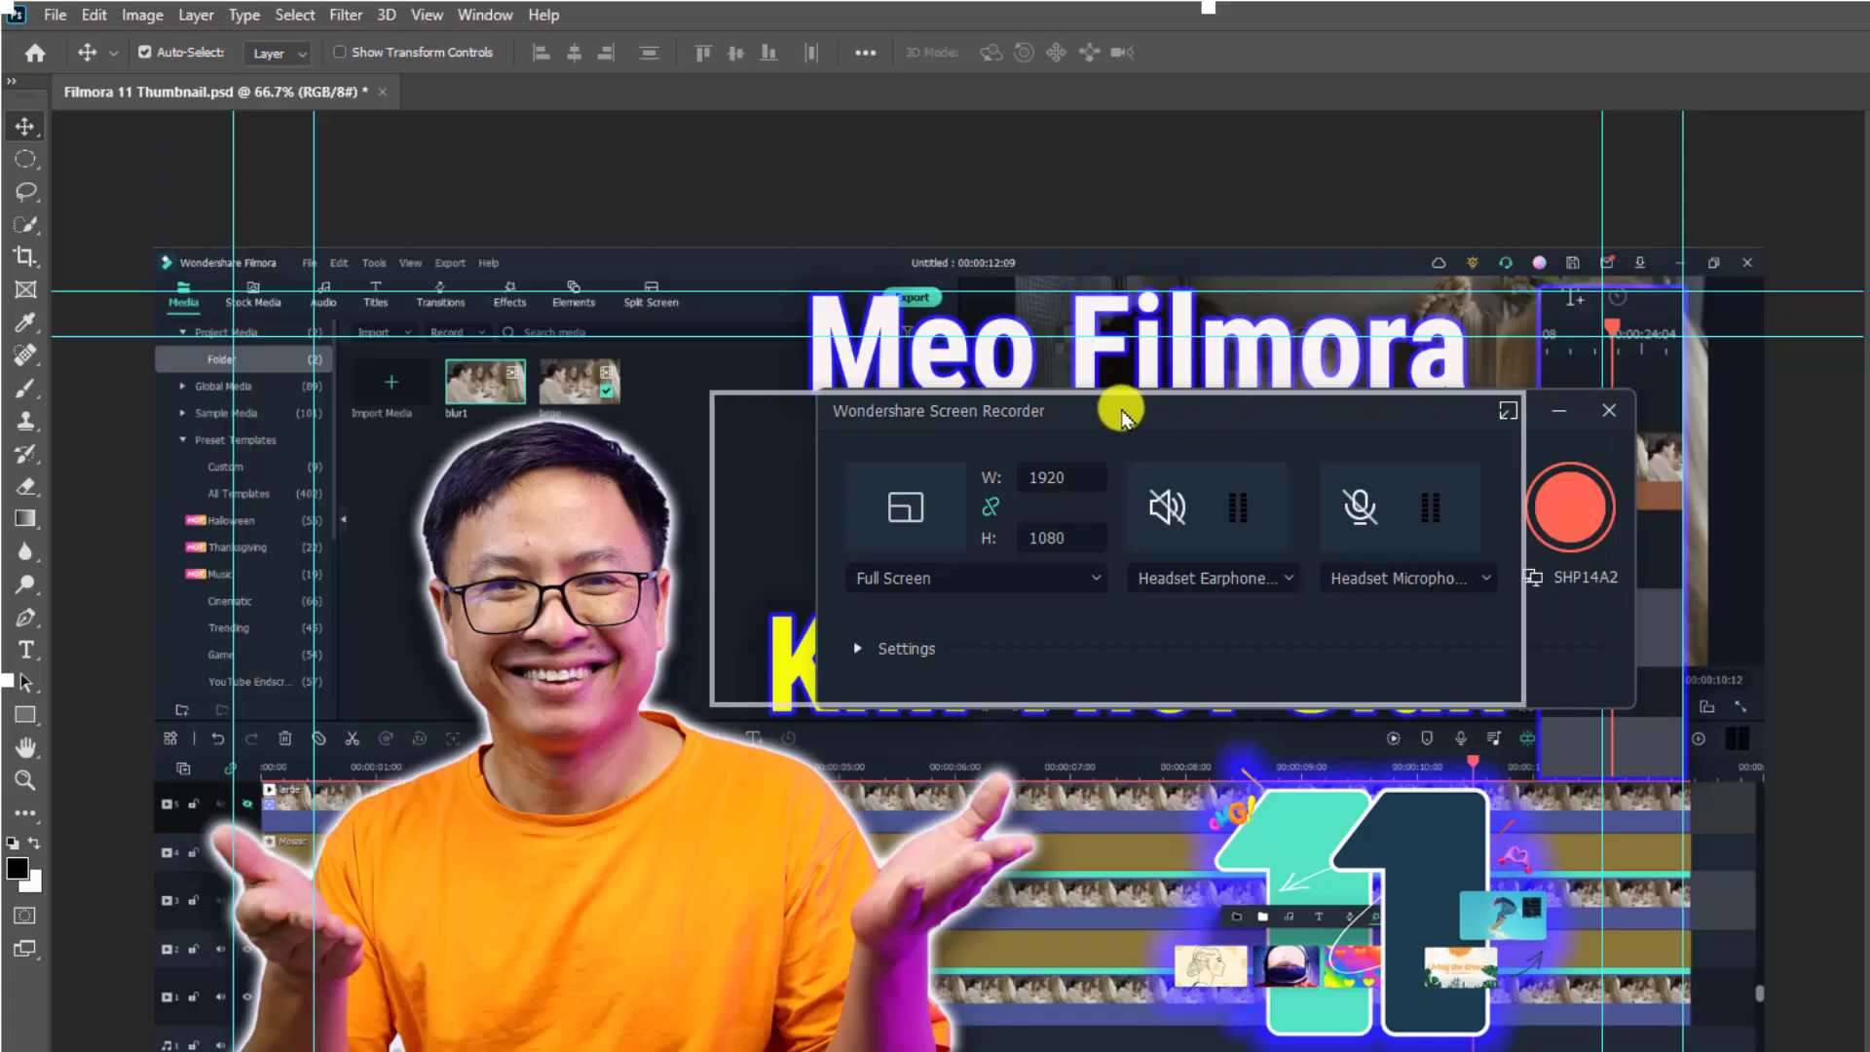
Keep Full Screen capture with Speakers audio, microphone and system sound on, and expand Settings
drag(1120, 414, 1013, 414)
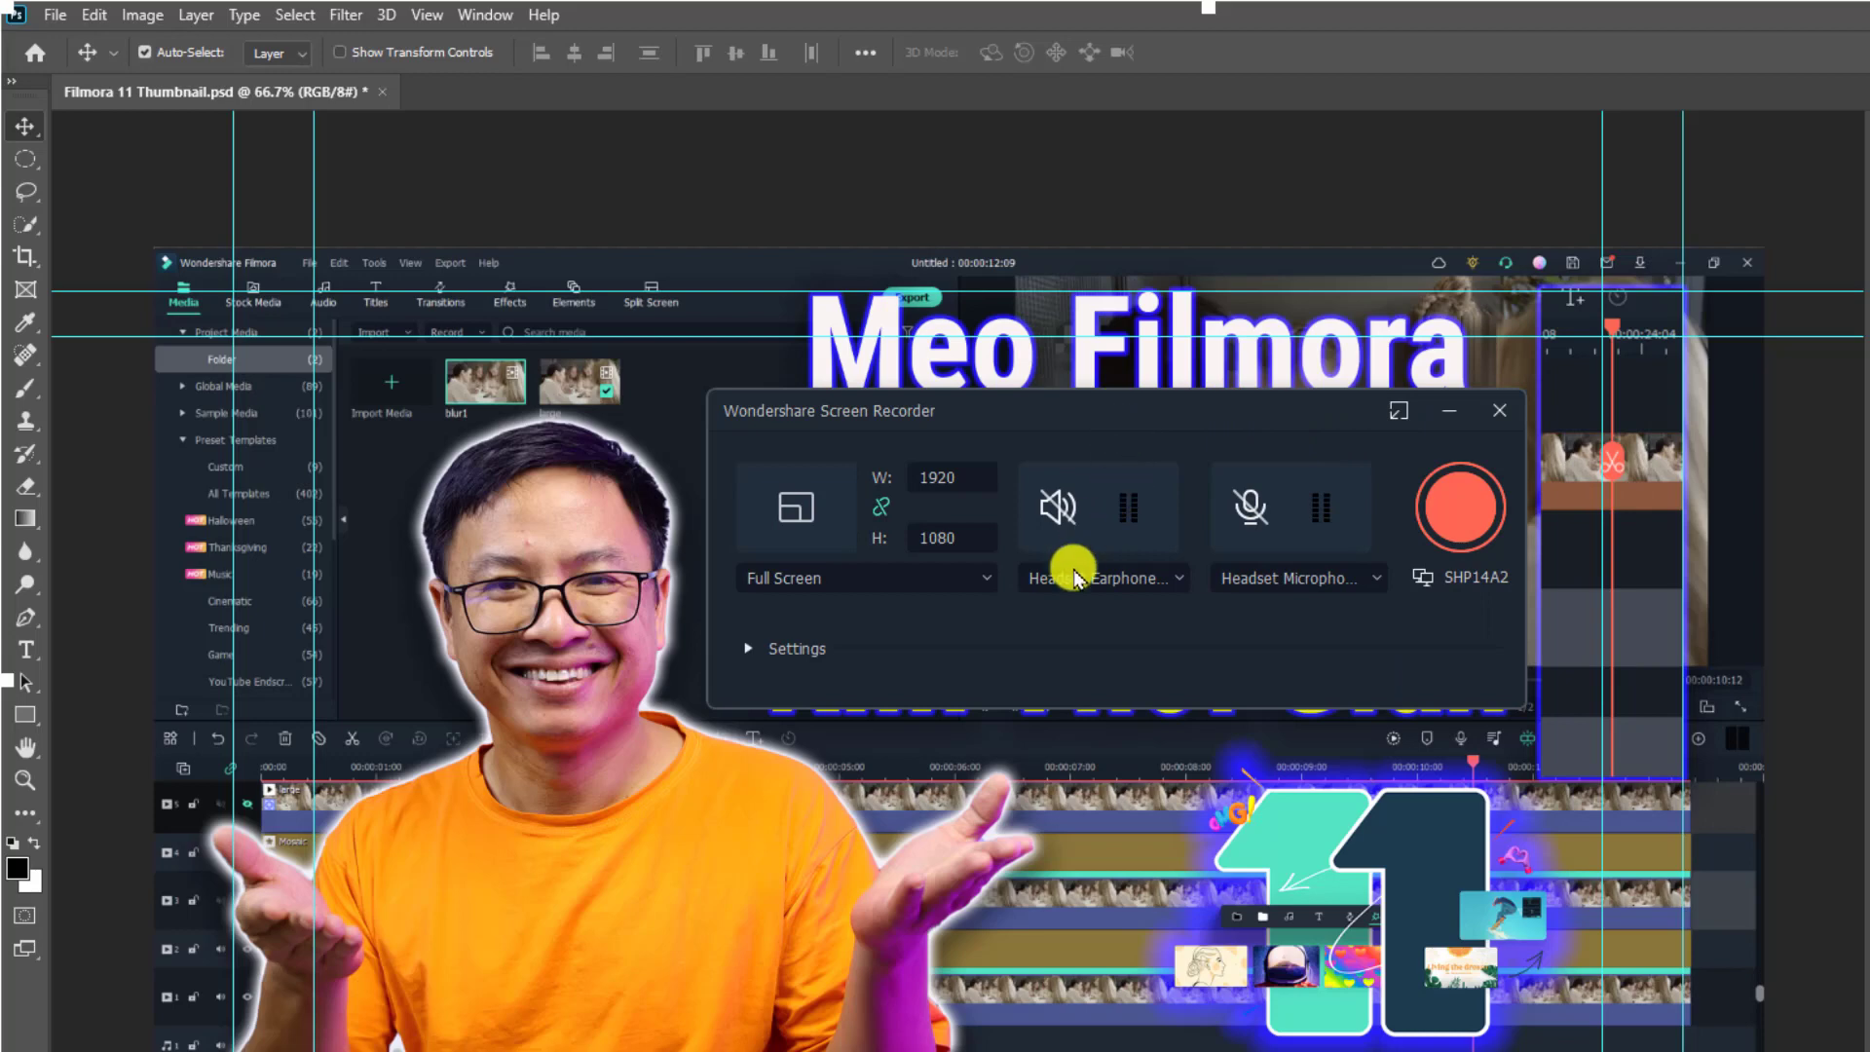
click(813, 577)
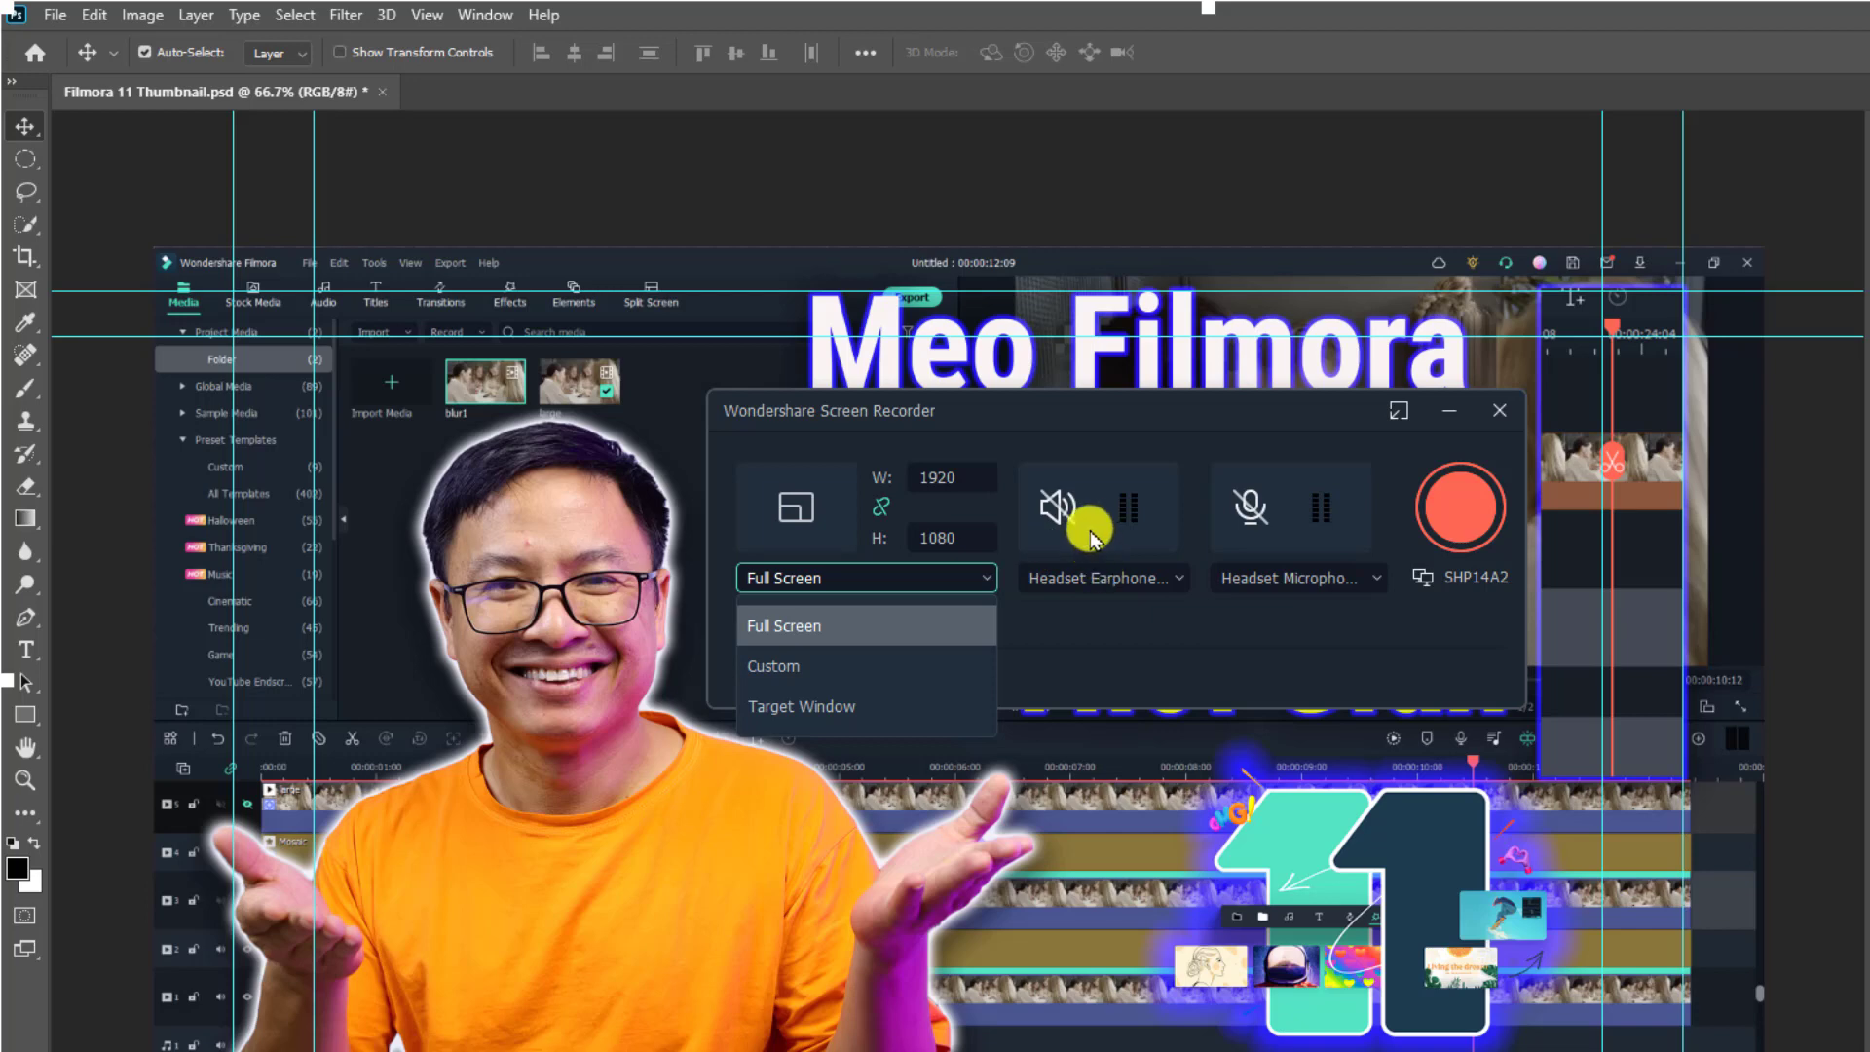
click(1157, 578)
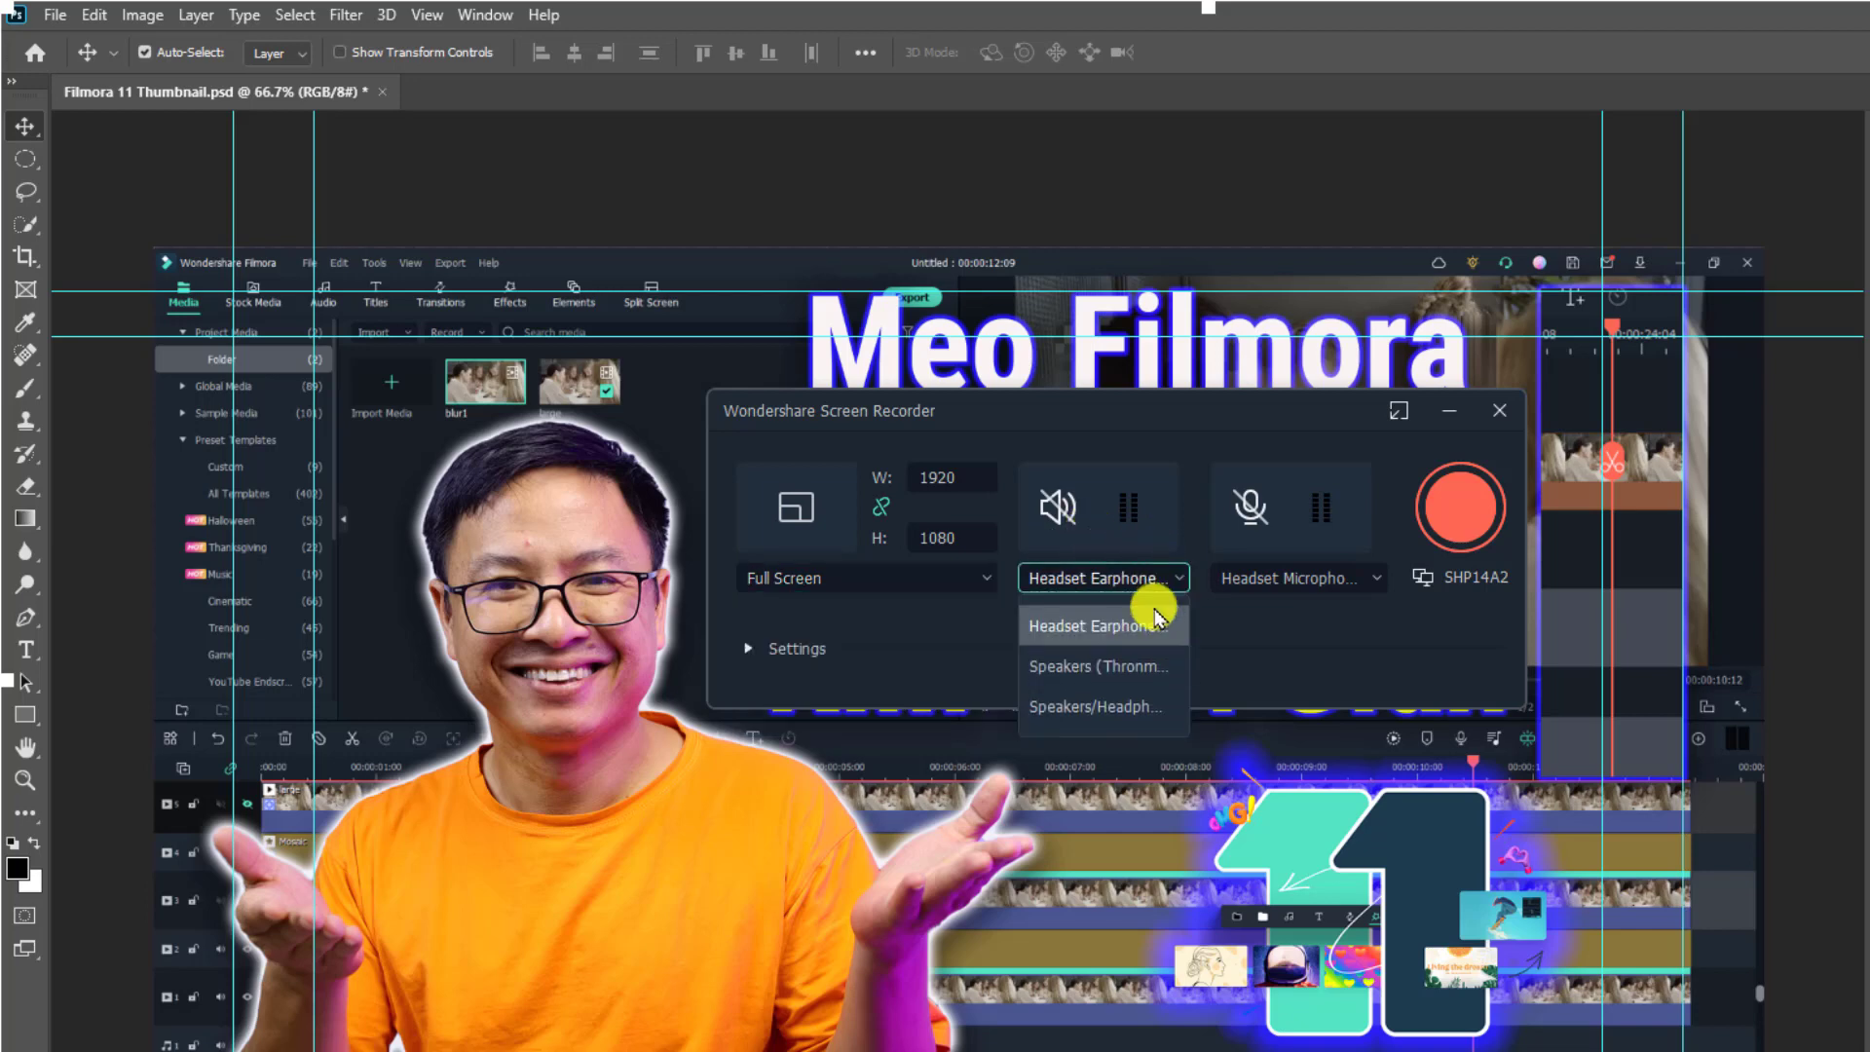
click(1105, 670)
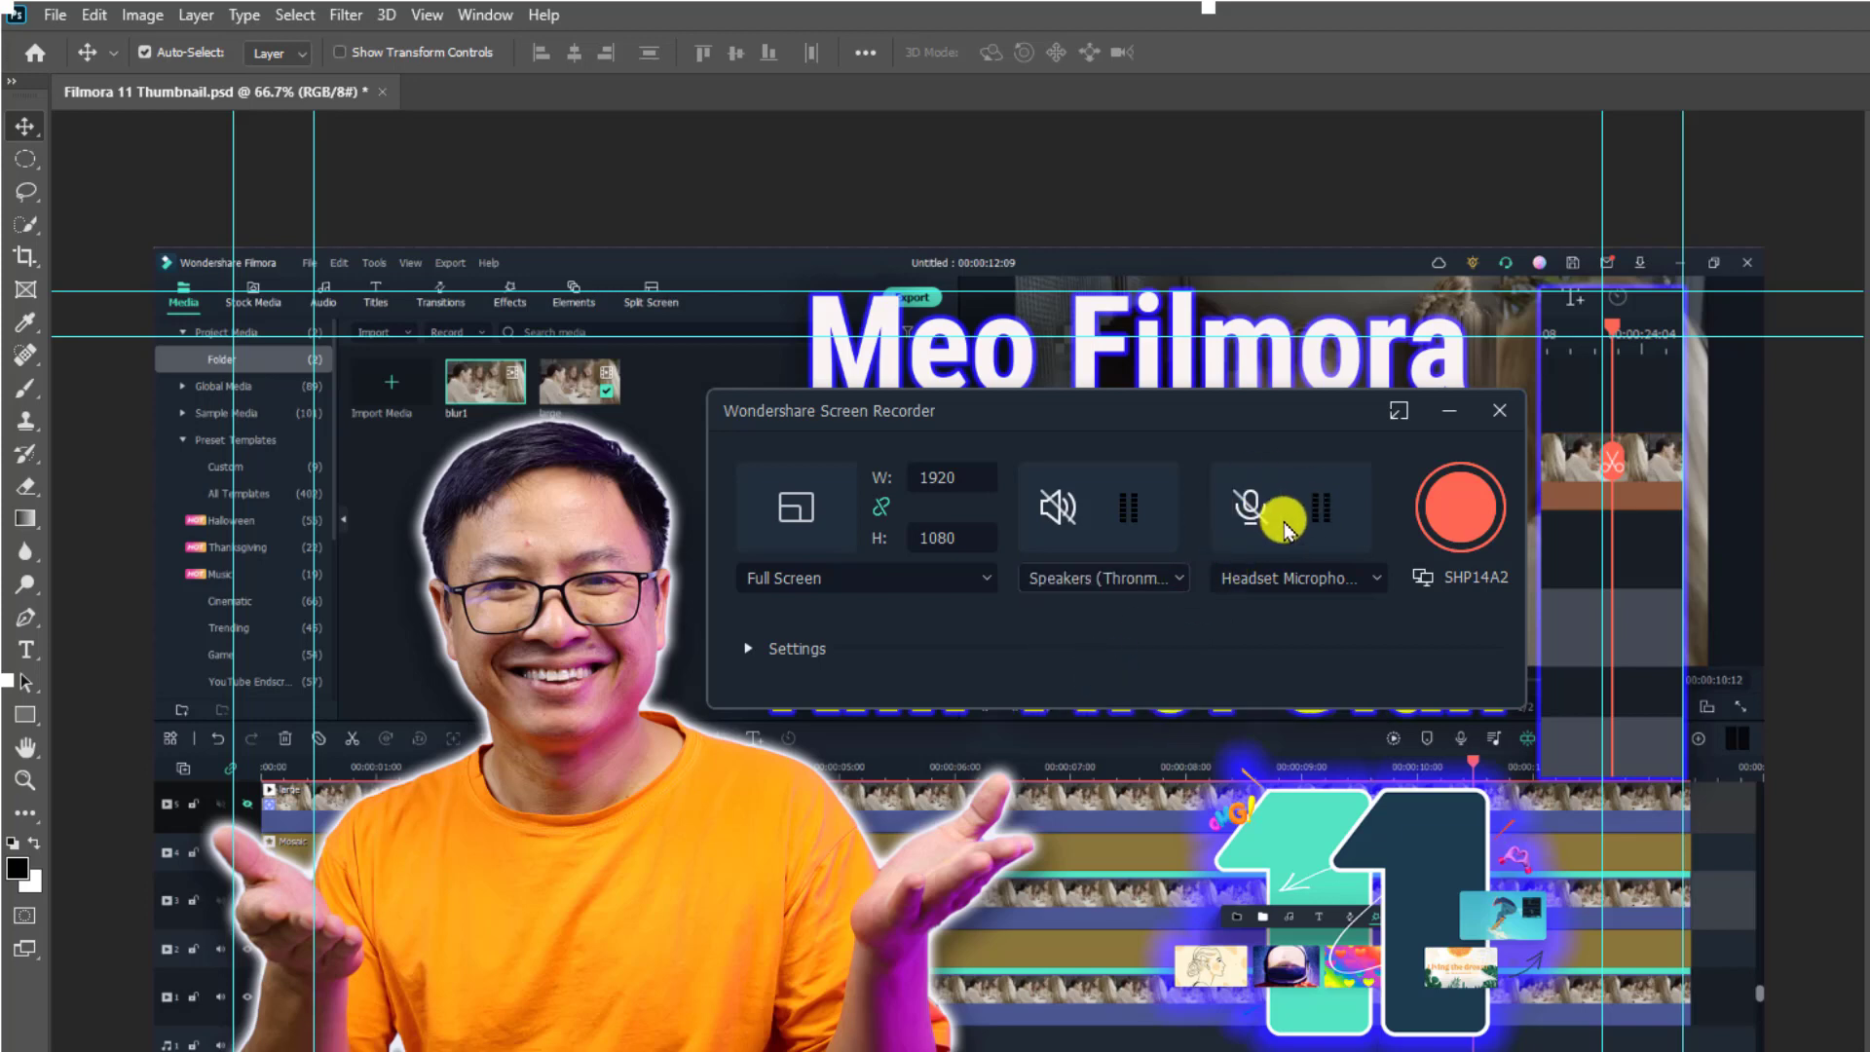
click(1251, 508)
click(1062, 504)
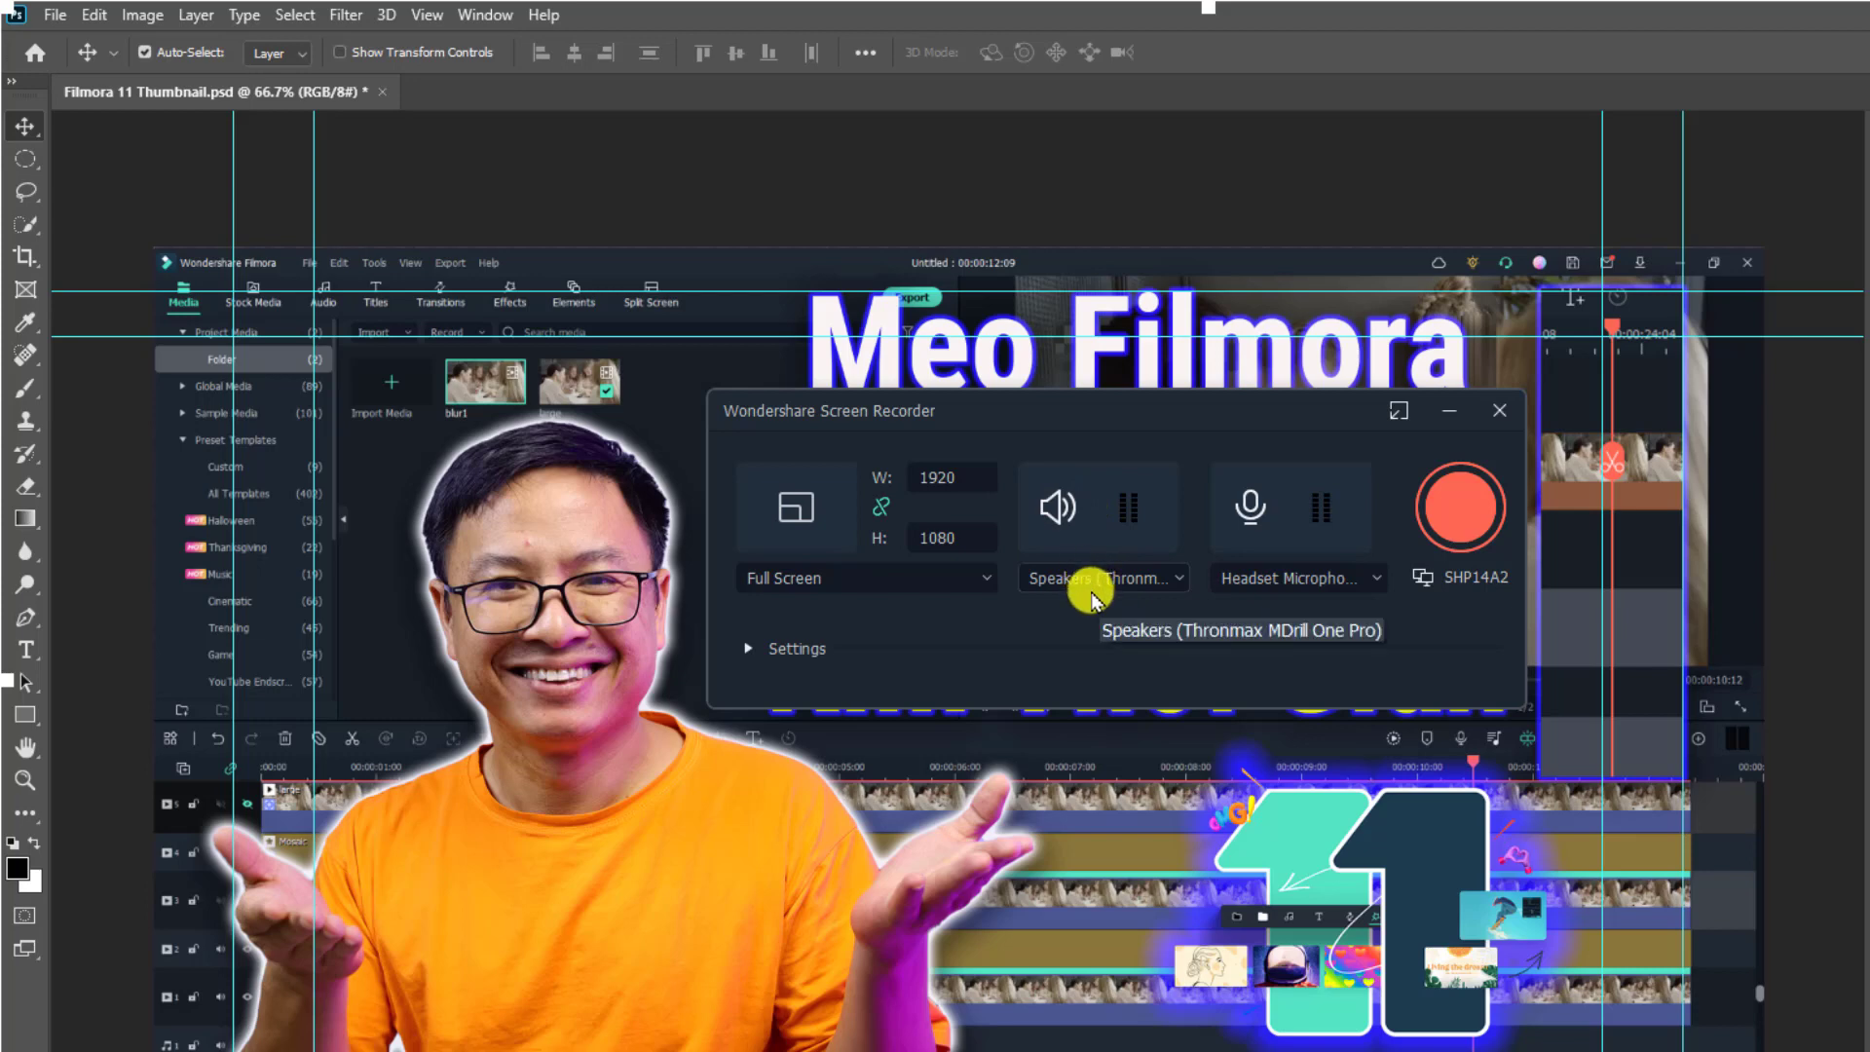
click(747, 650)
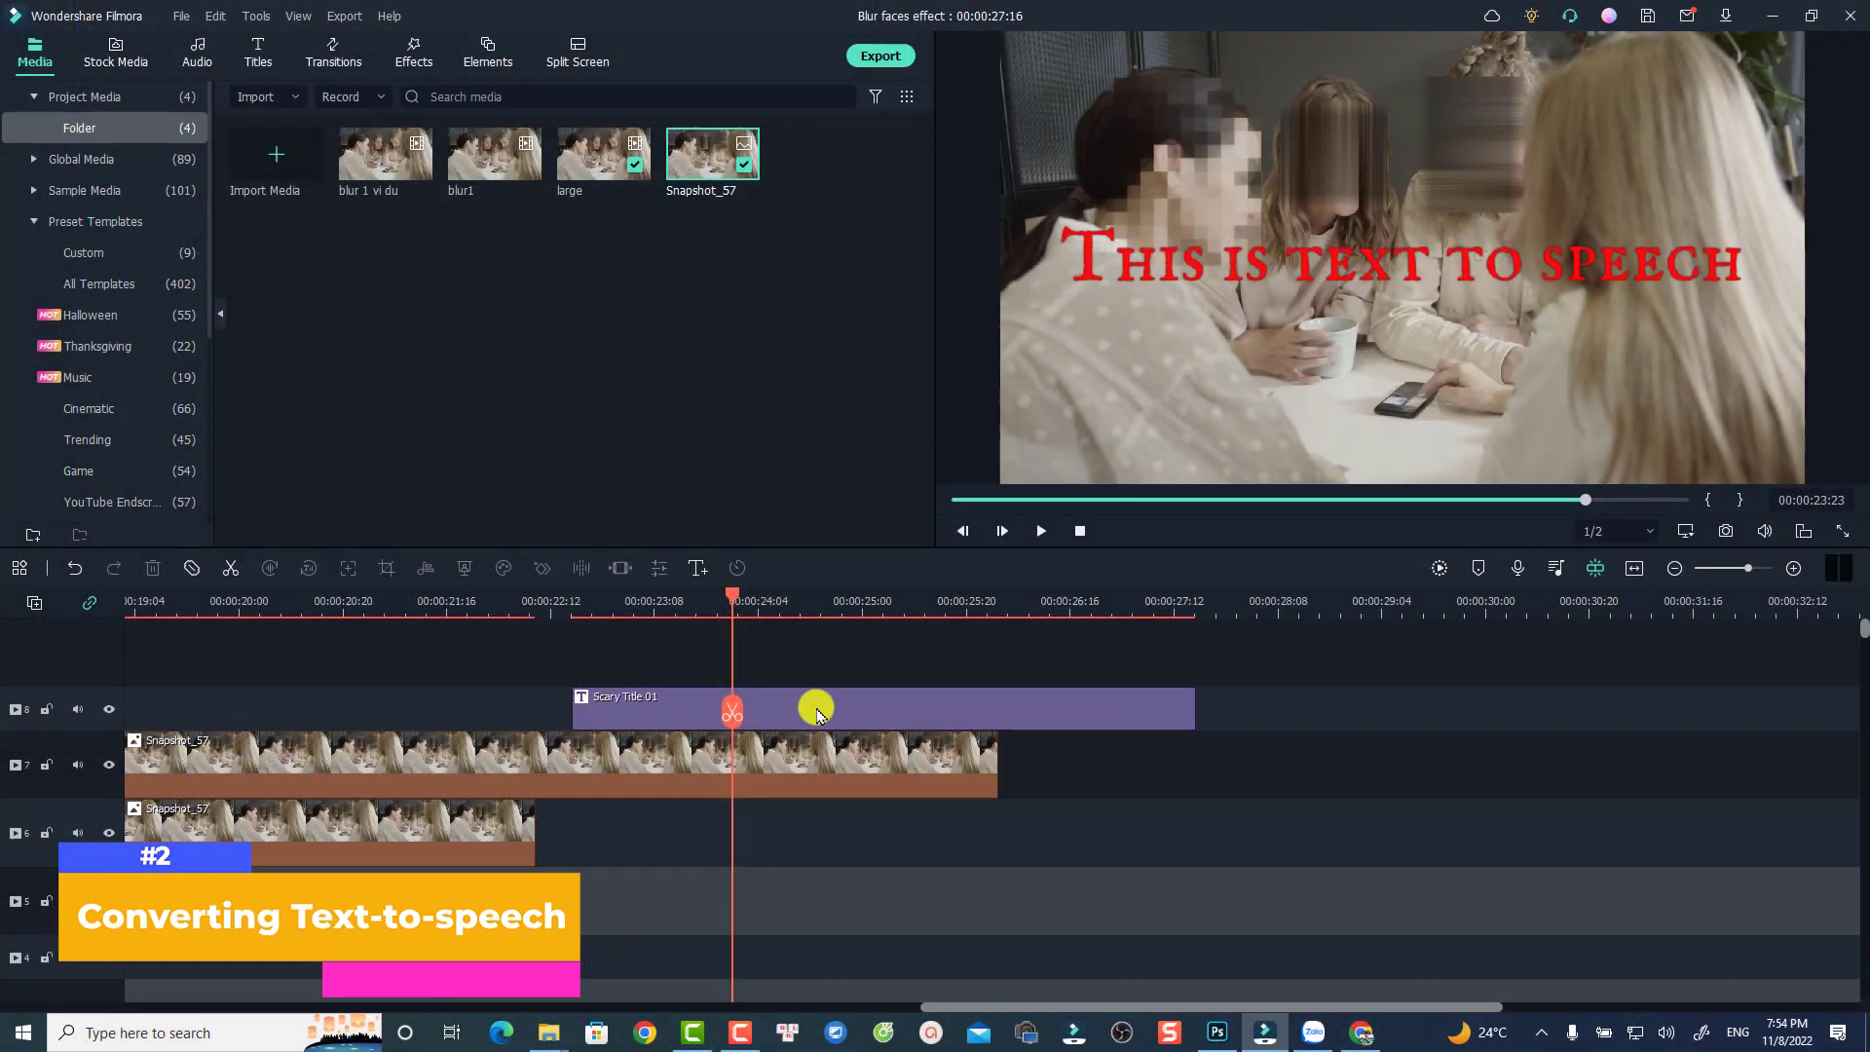
Select the Scary Title 01 clip reading 'This is text to speech' on the timeline
click(816, 711)
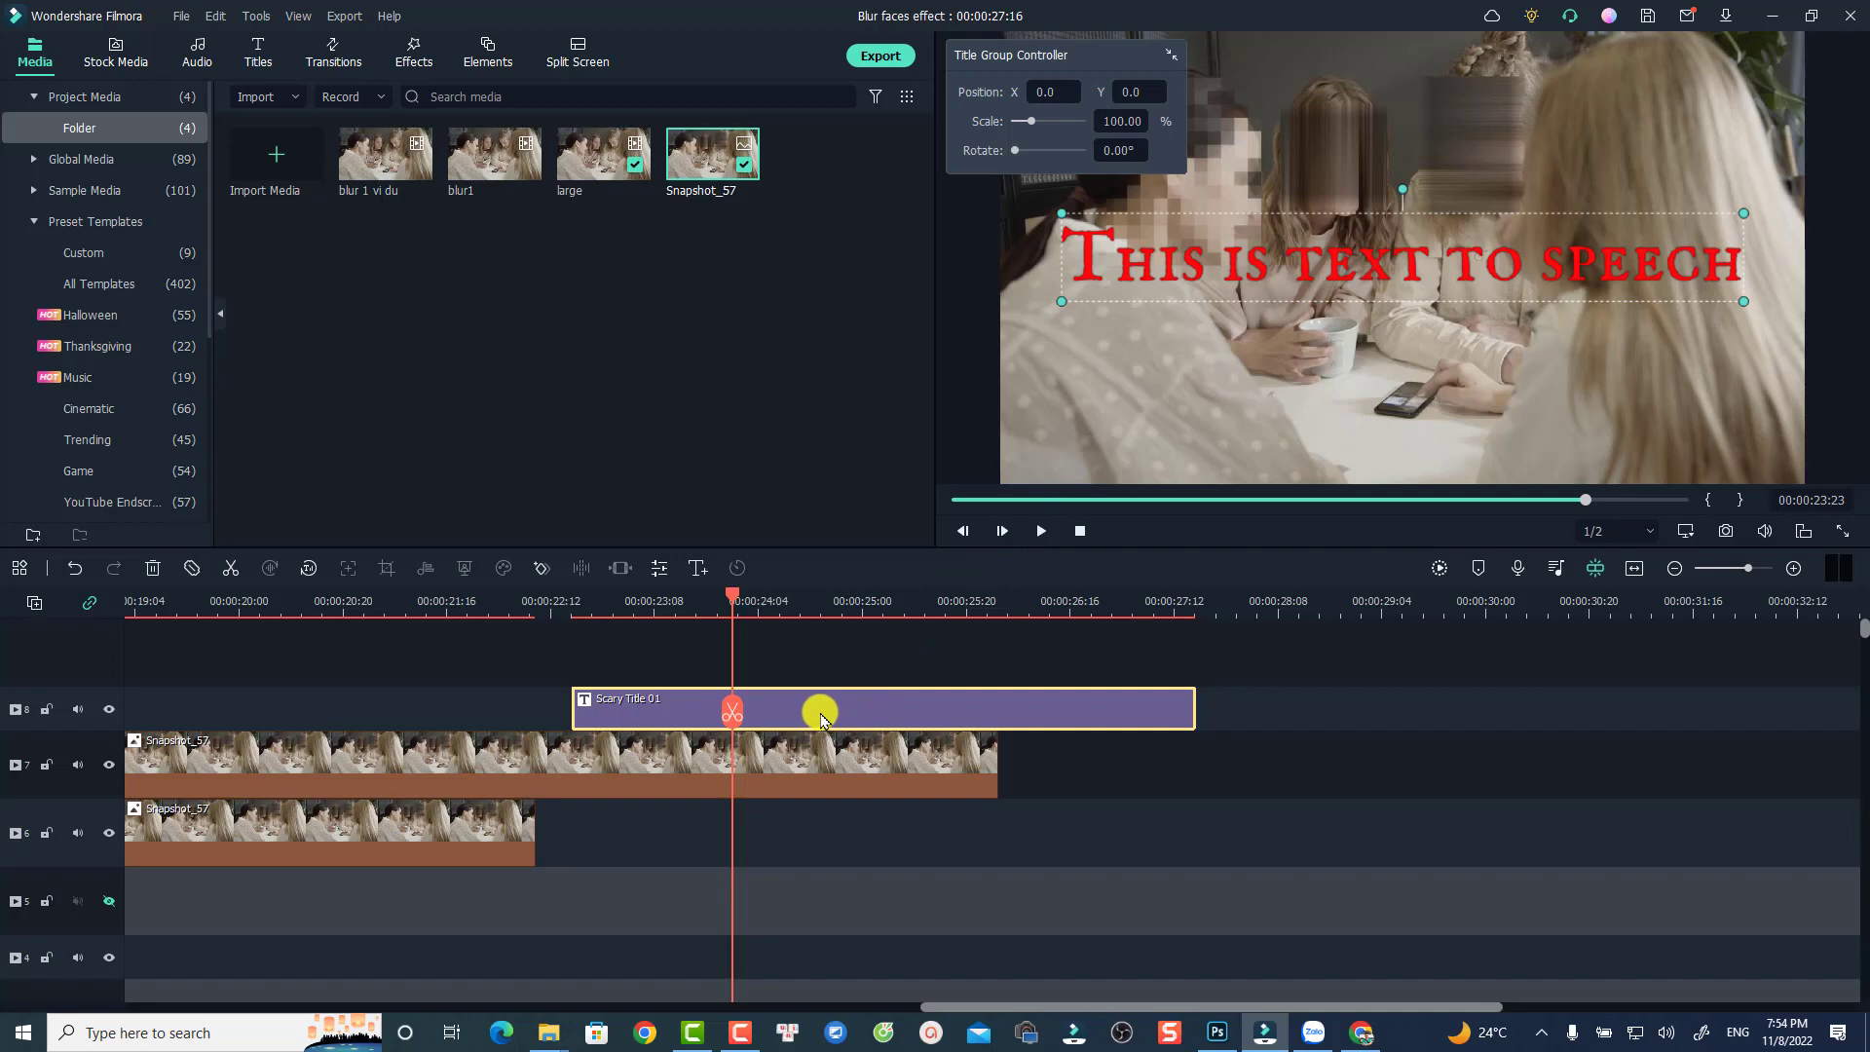
Generate a text-to-speech voiceover of the title in English (US) with the Bob voice
click(309, 573)
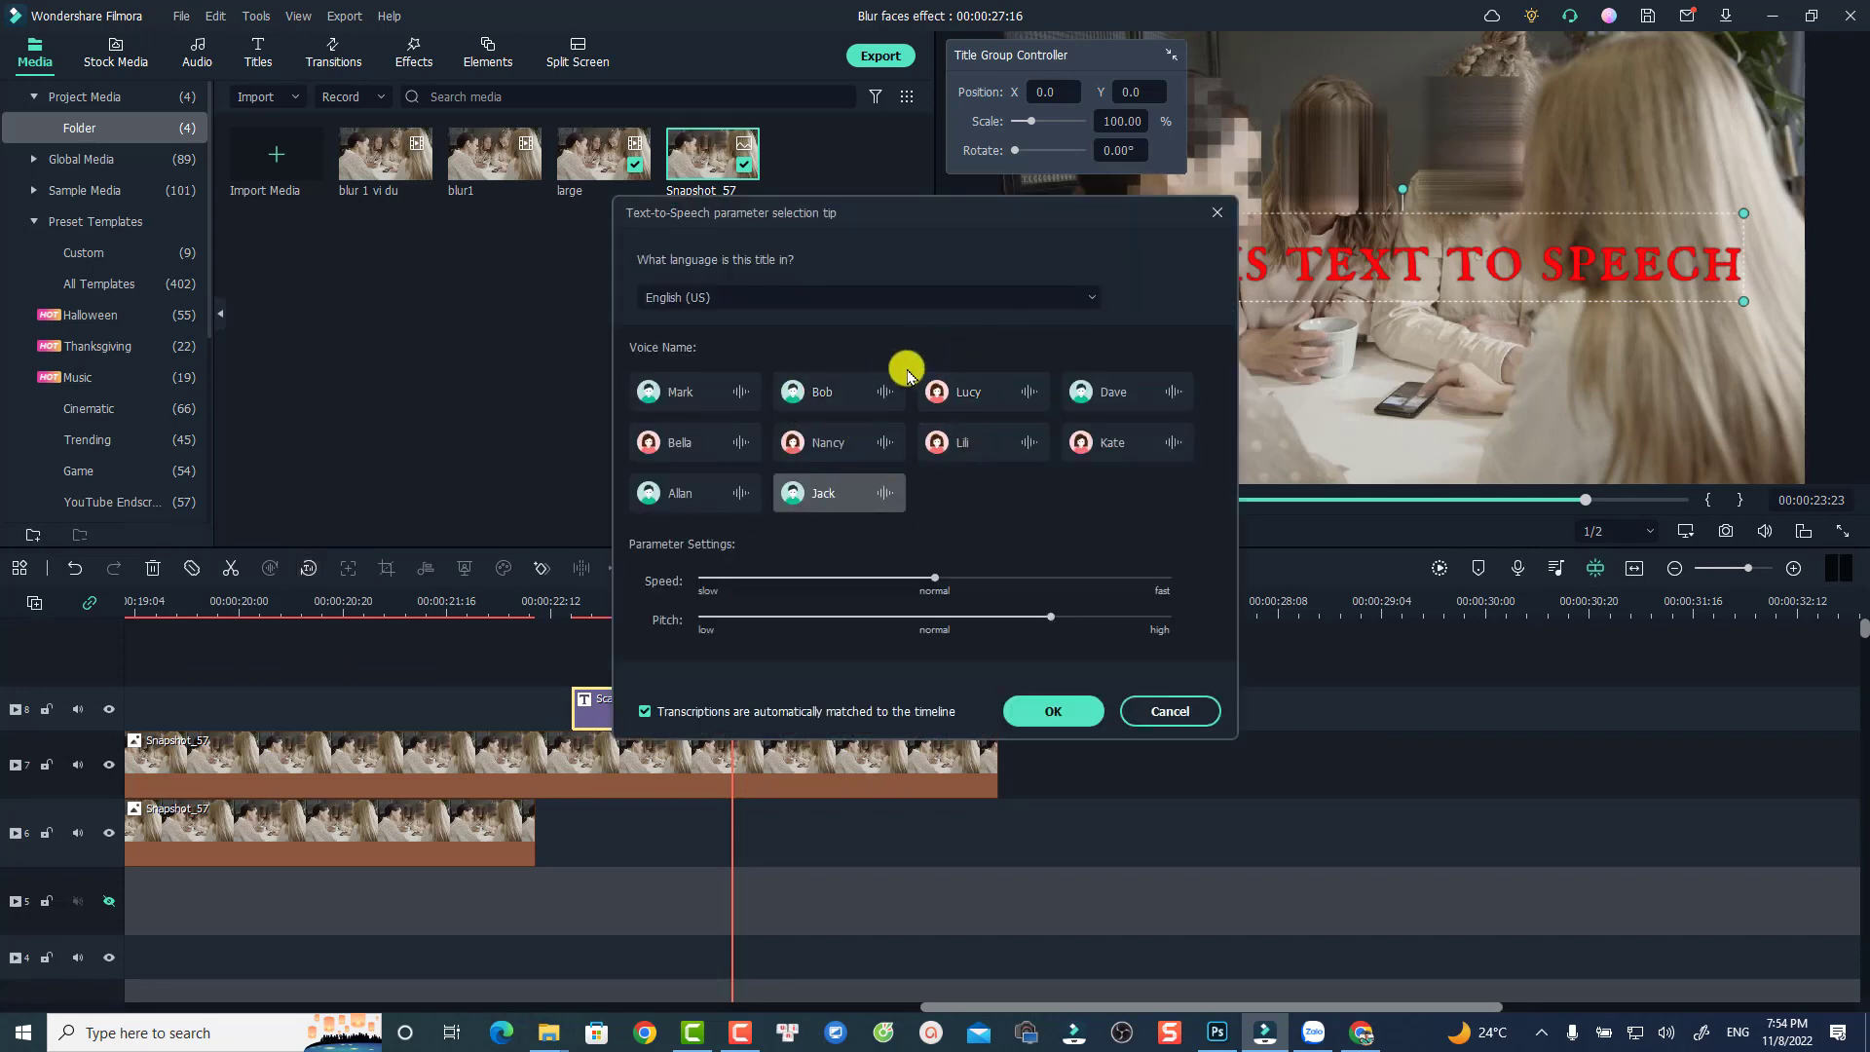
click(869, 295)
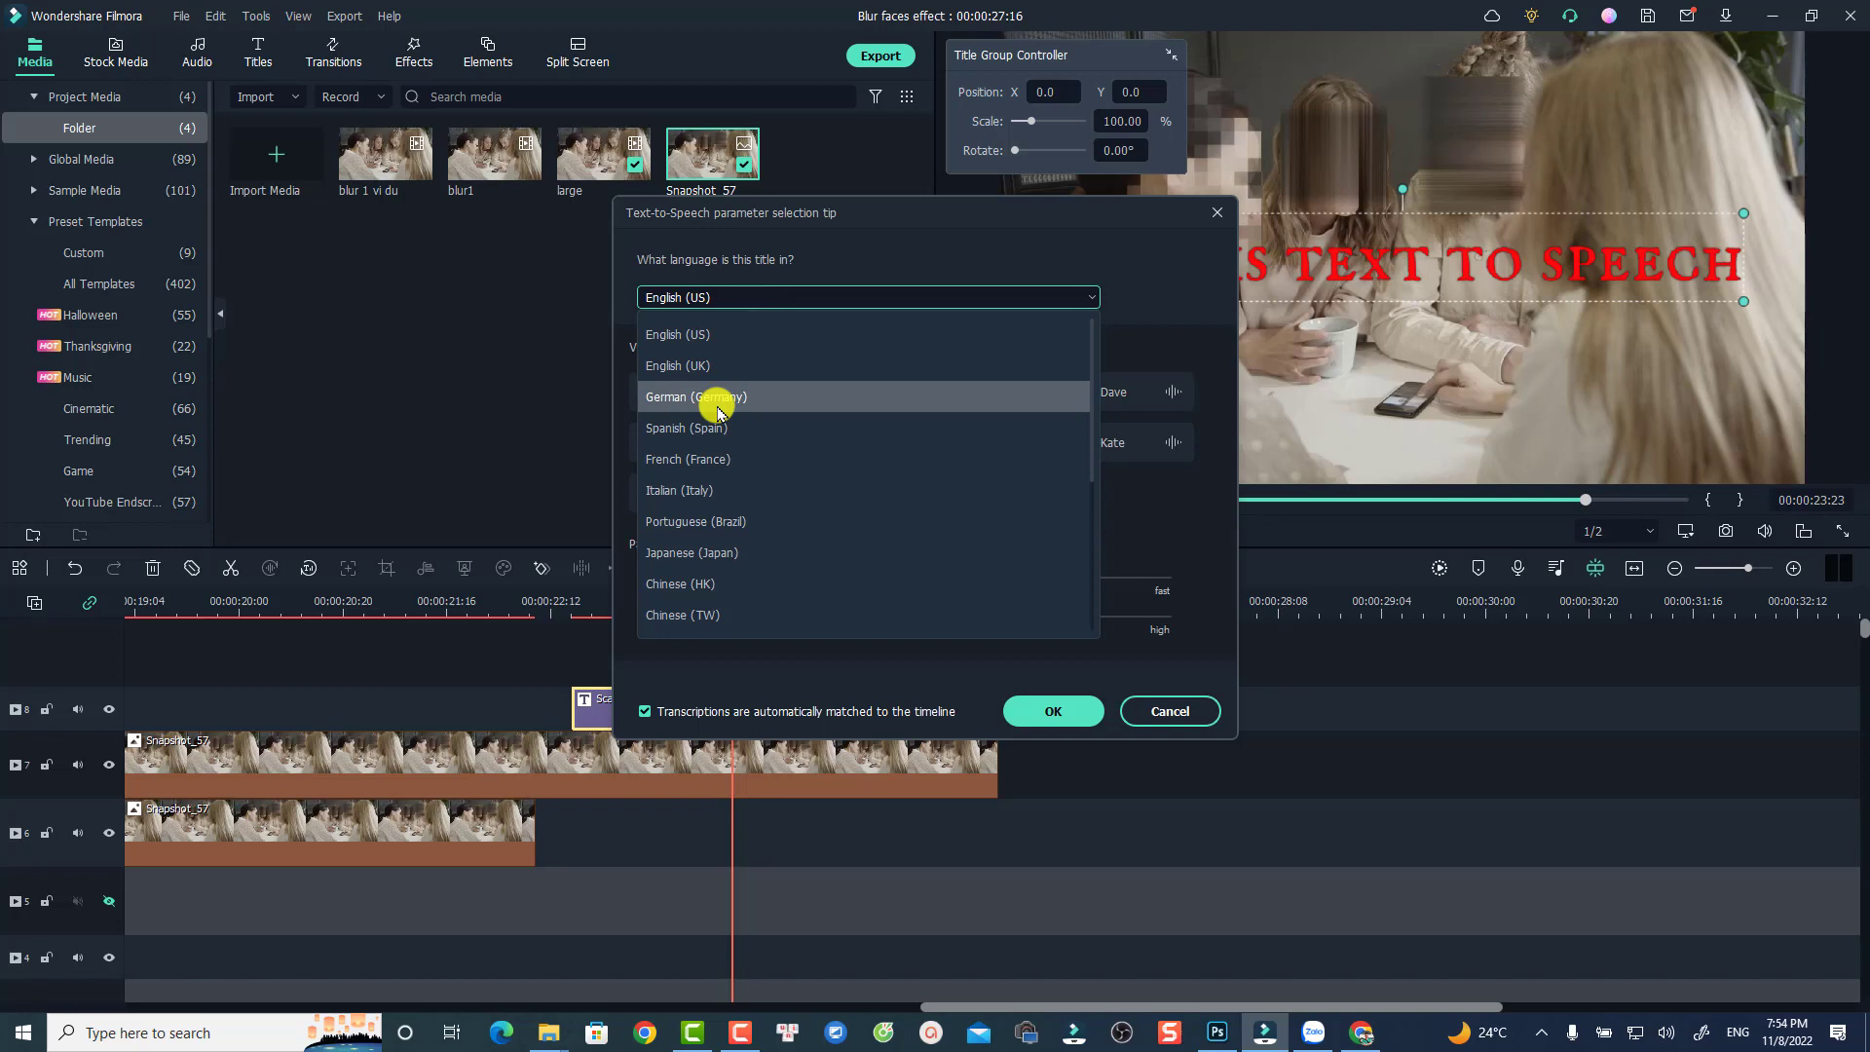
click(697, 341)
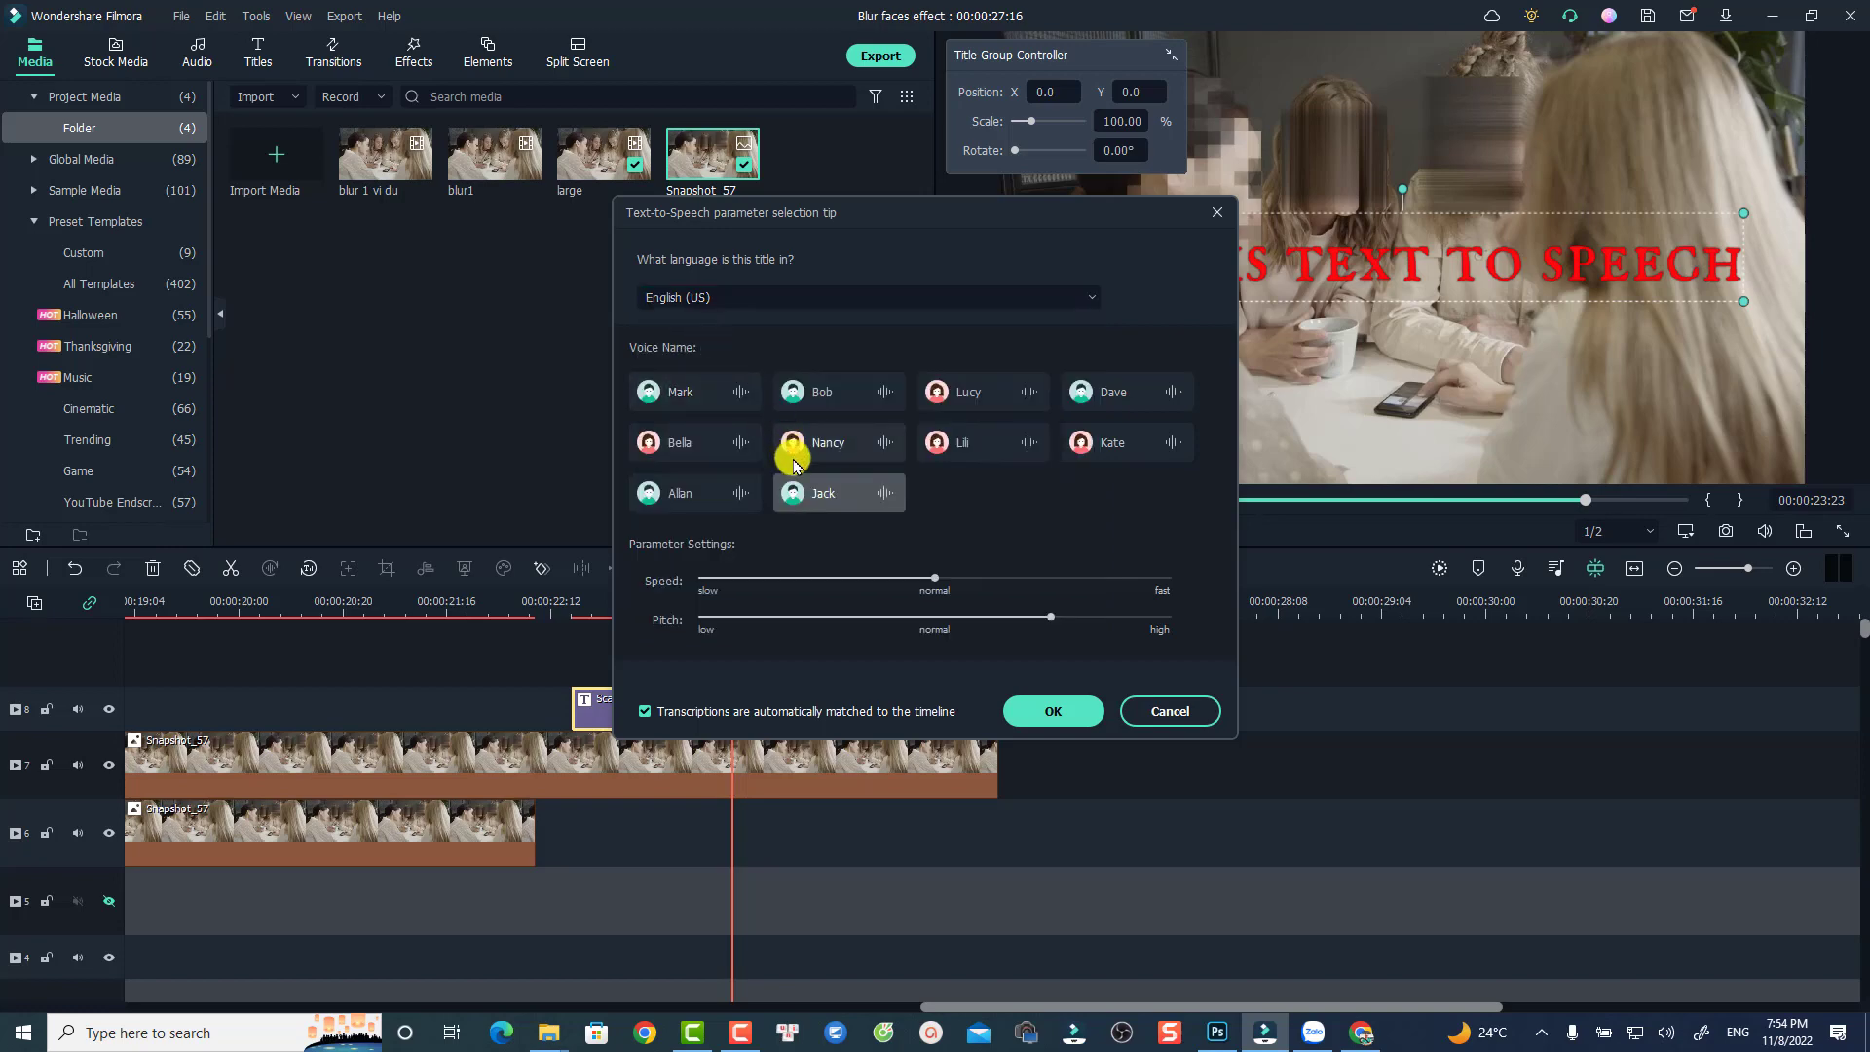
click(823, 394)
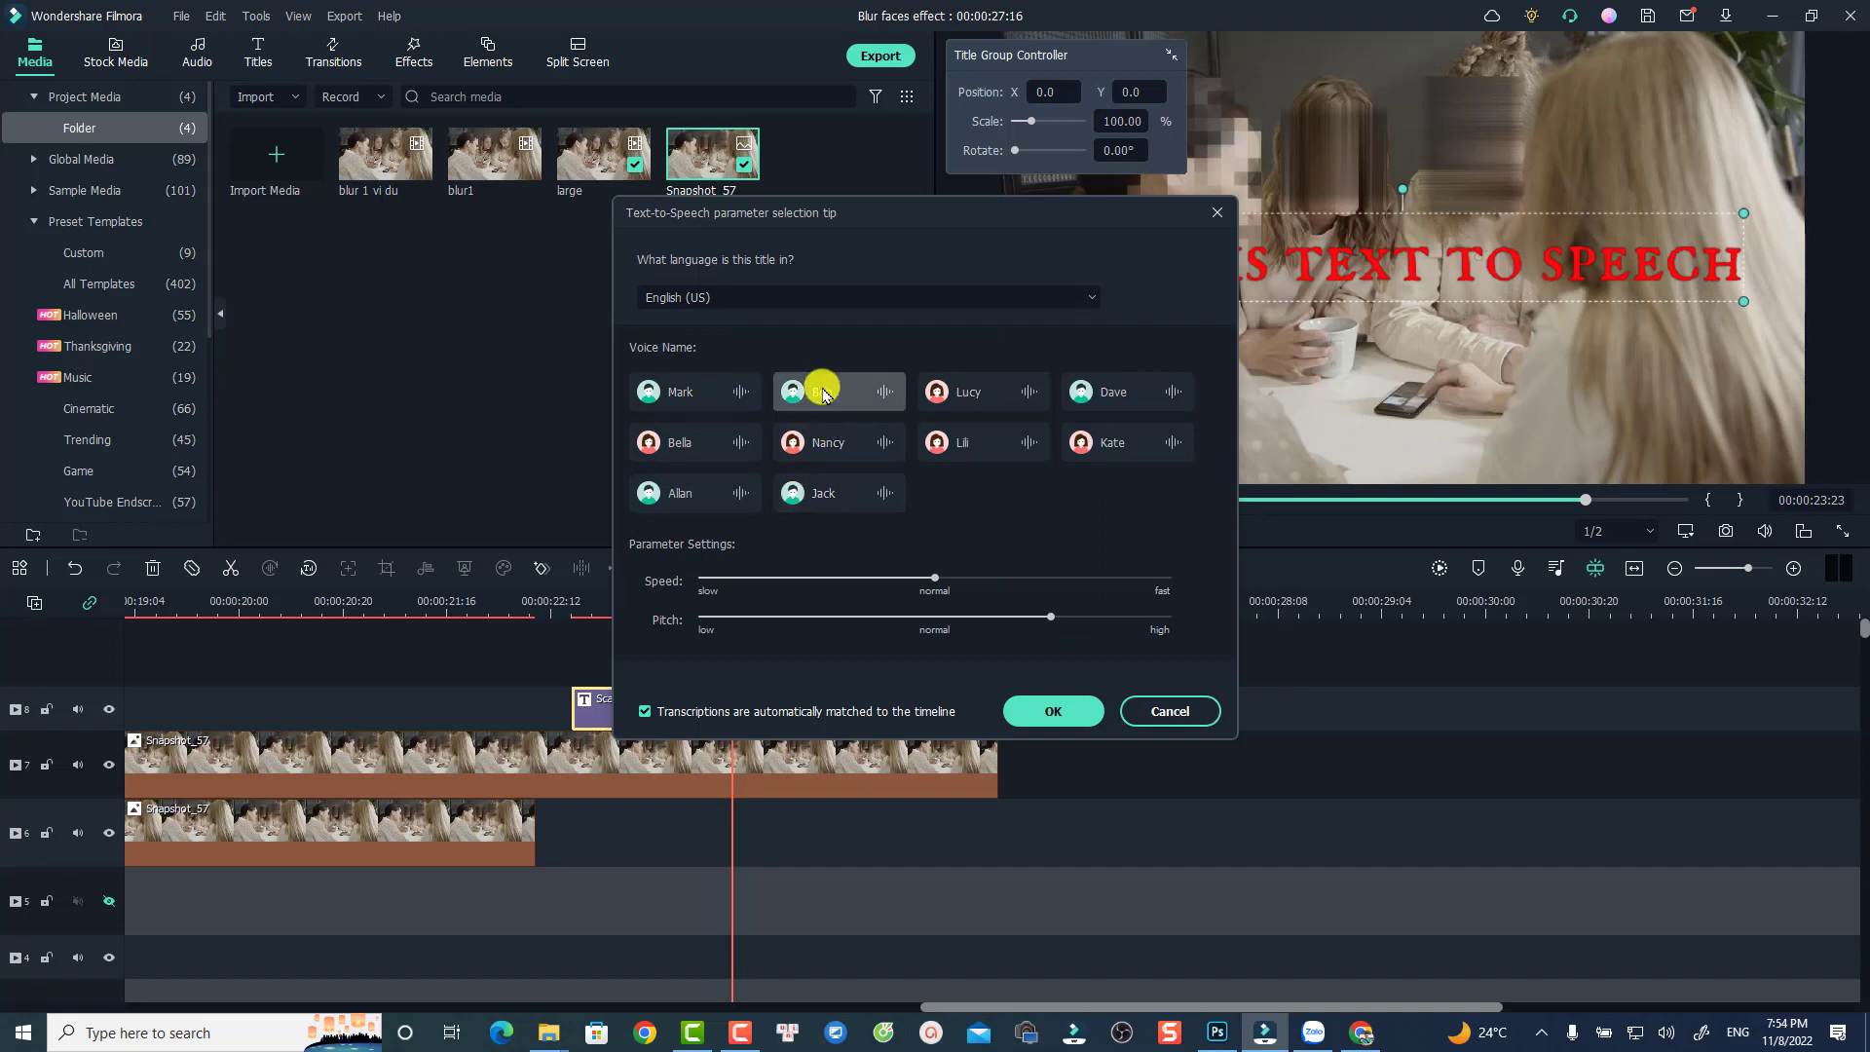
click(1051, 711)
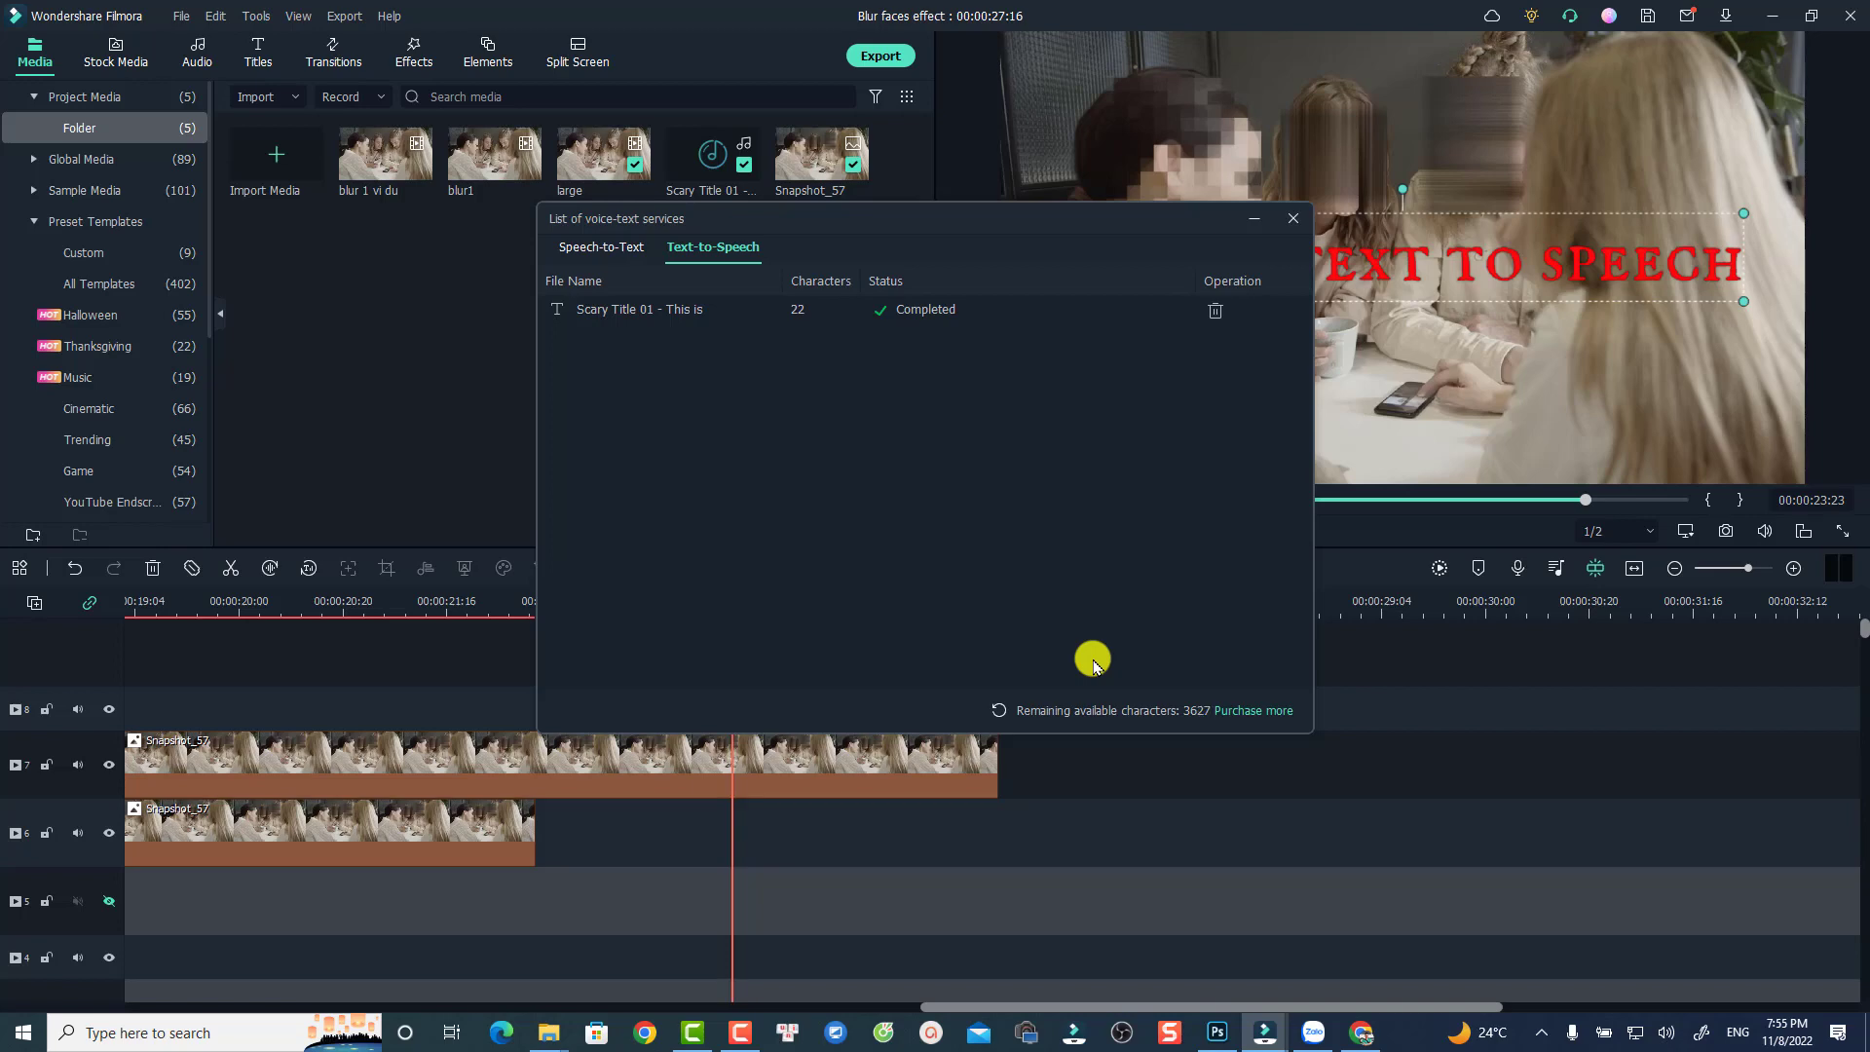
Close the services list and play the voiceover from 00:00:22:12 on the audio track
click(1296, 222)
scroll(893, 810, down, 5)
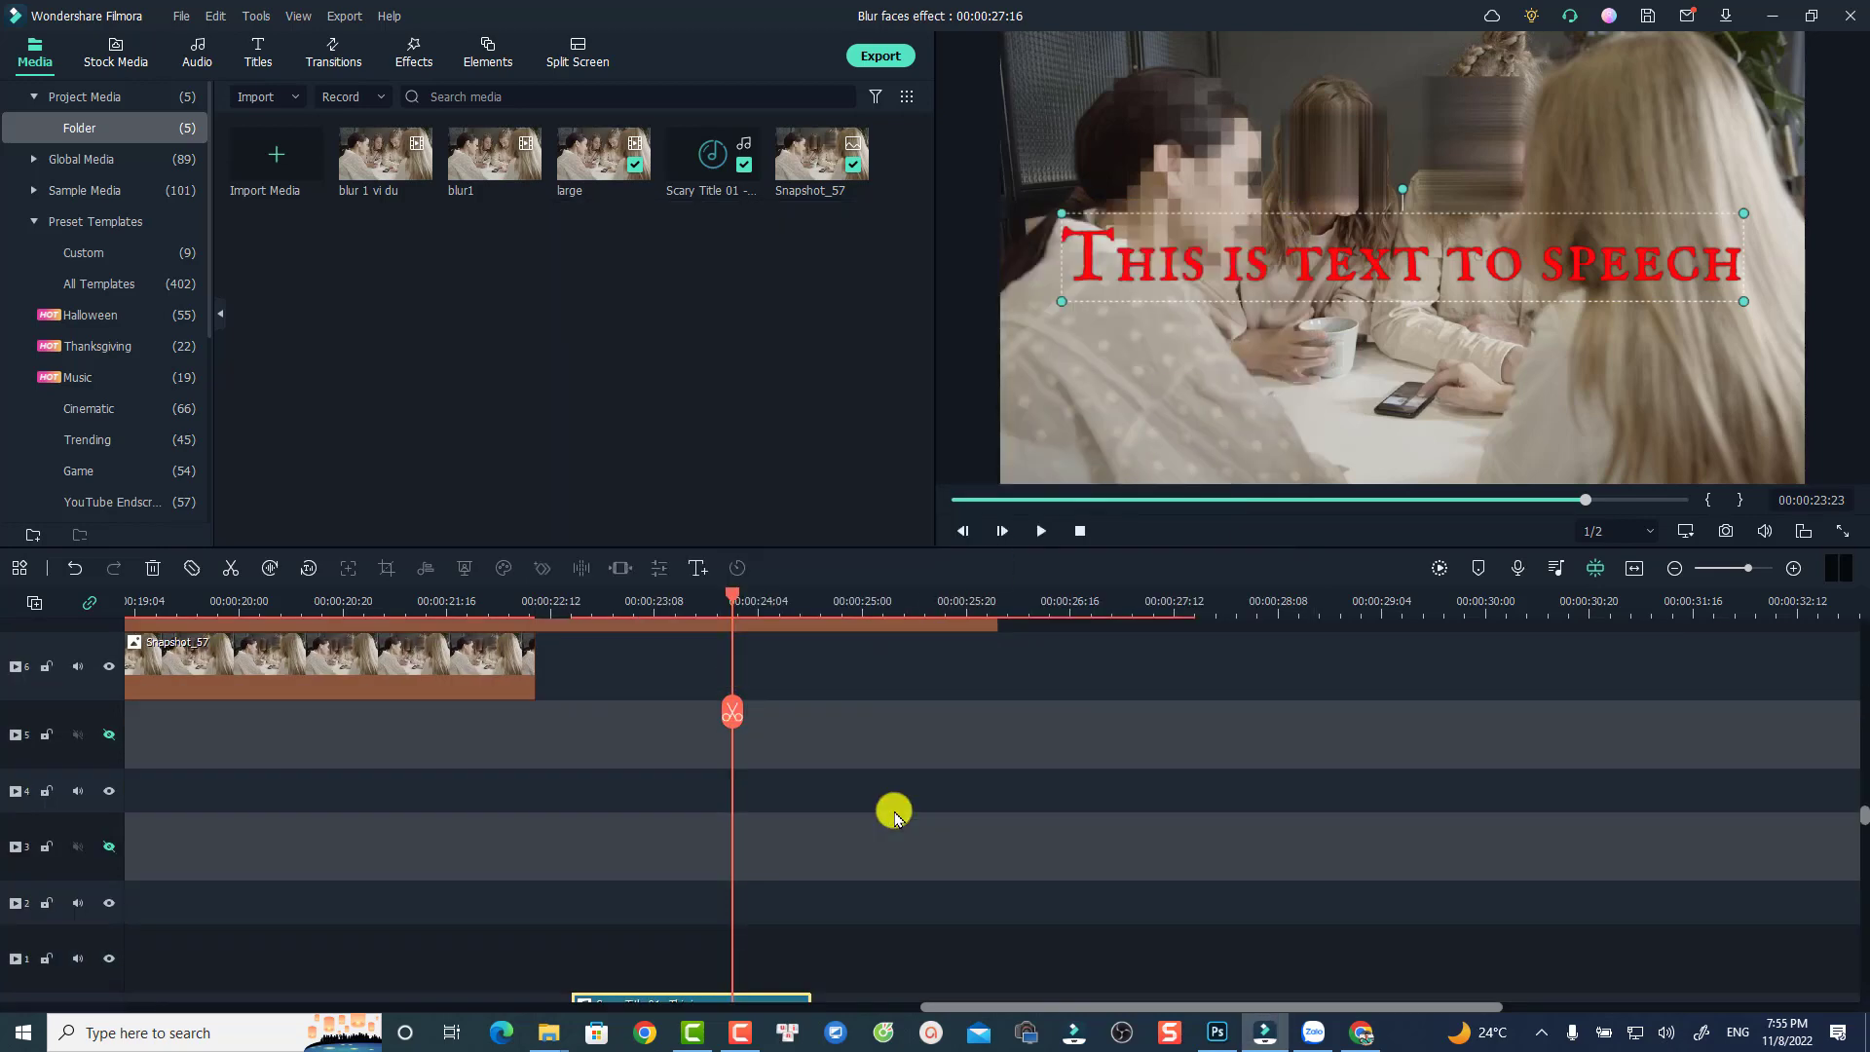
click(565, 599)
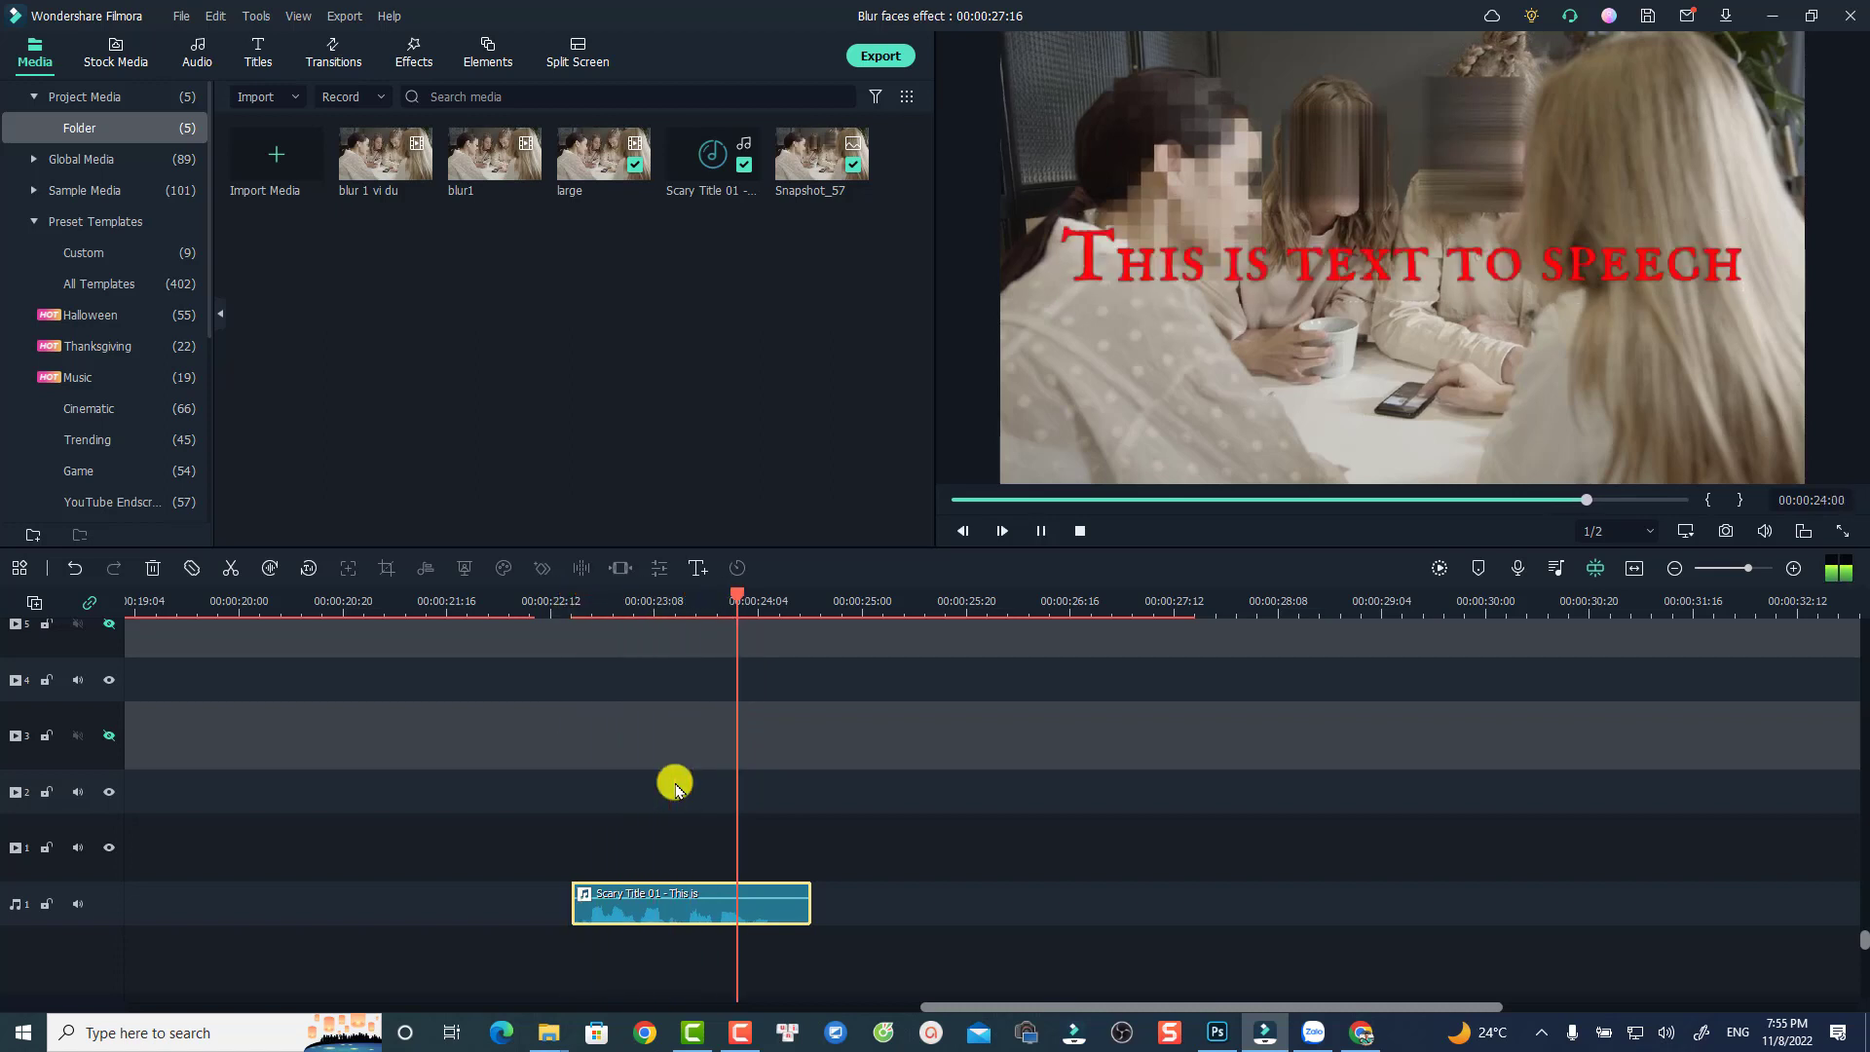
key(space)
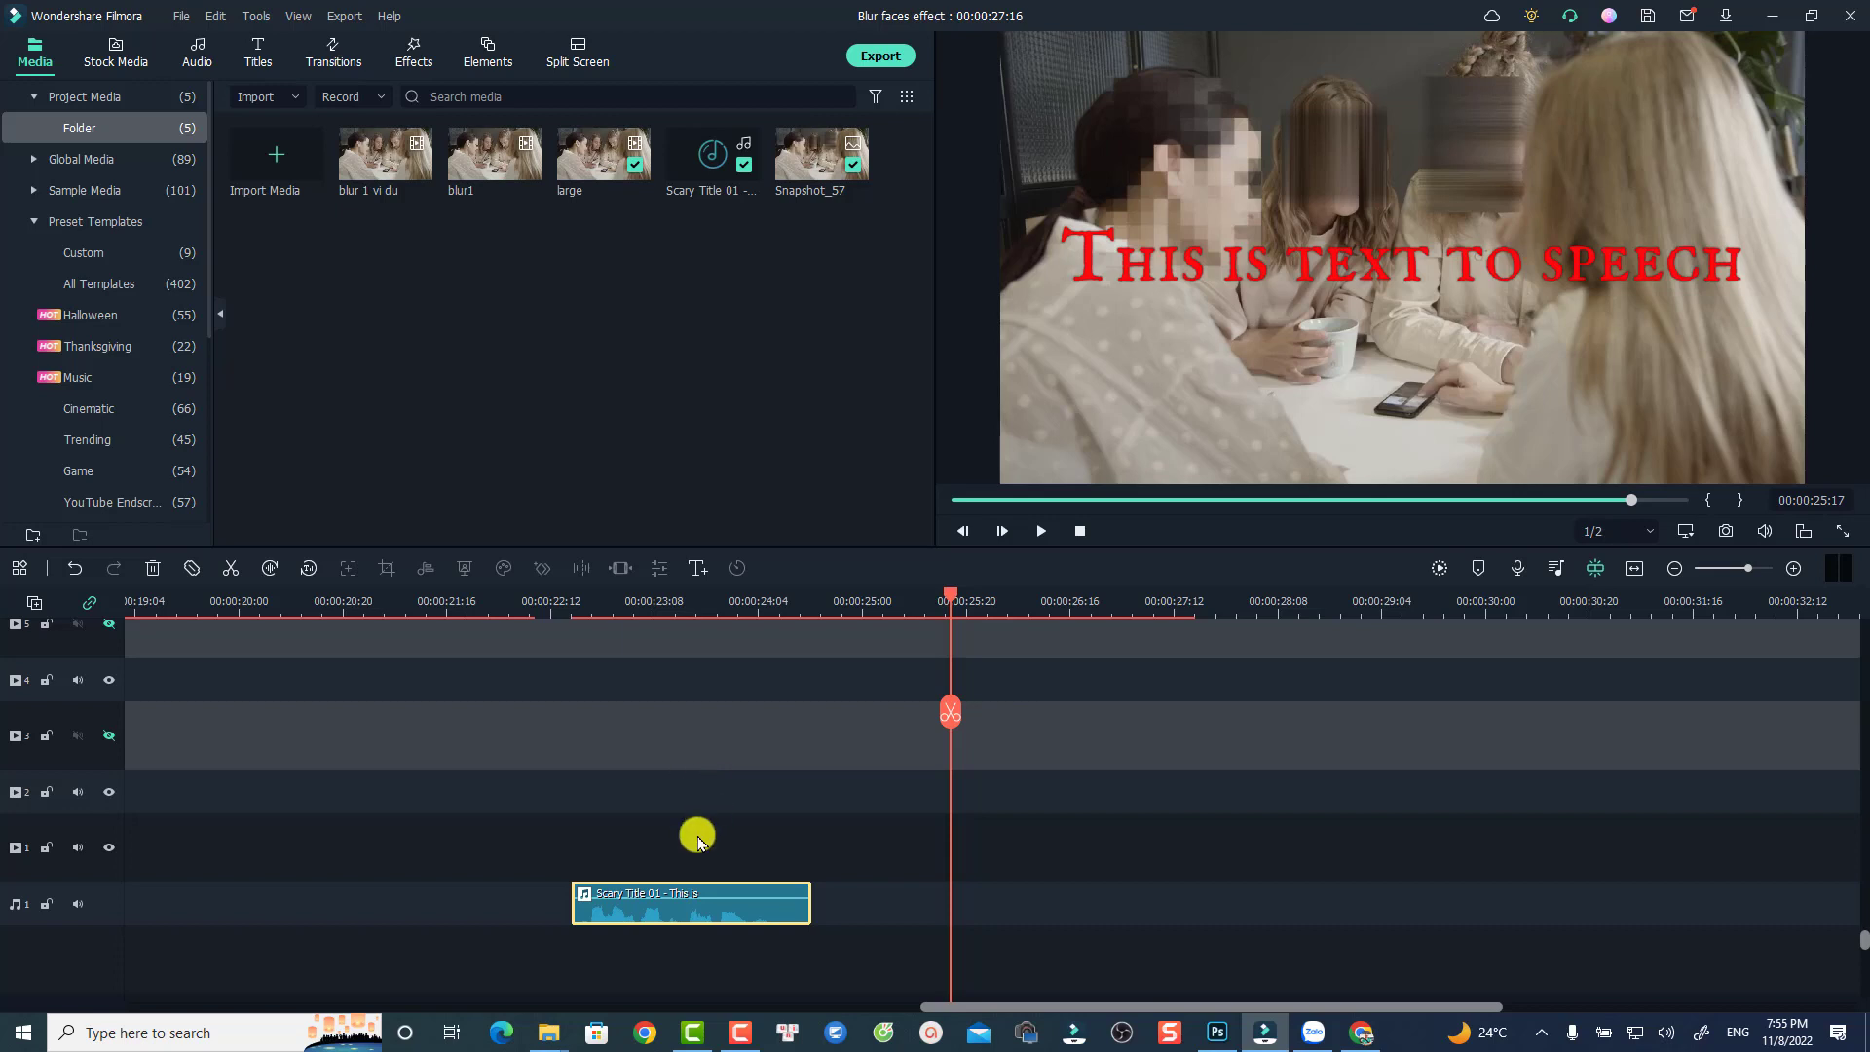
mouse_move(672, 915)
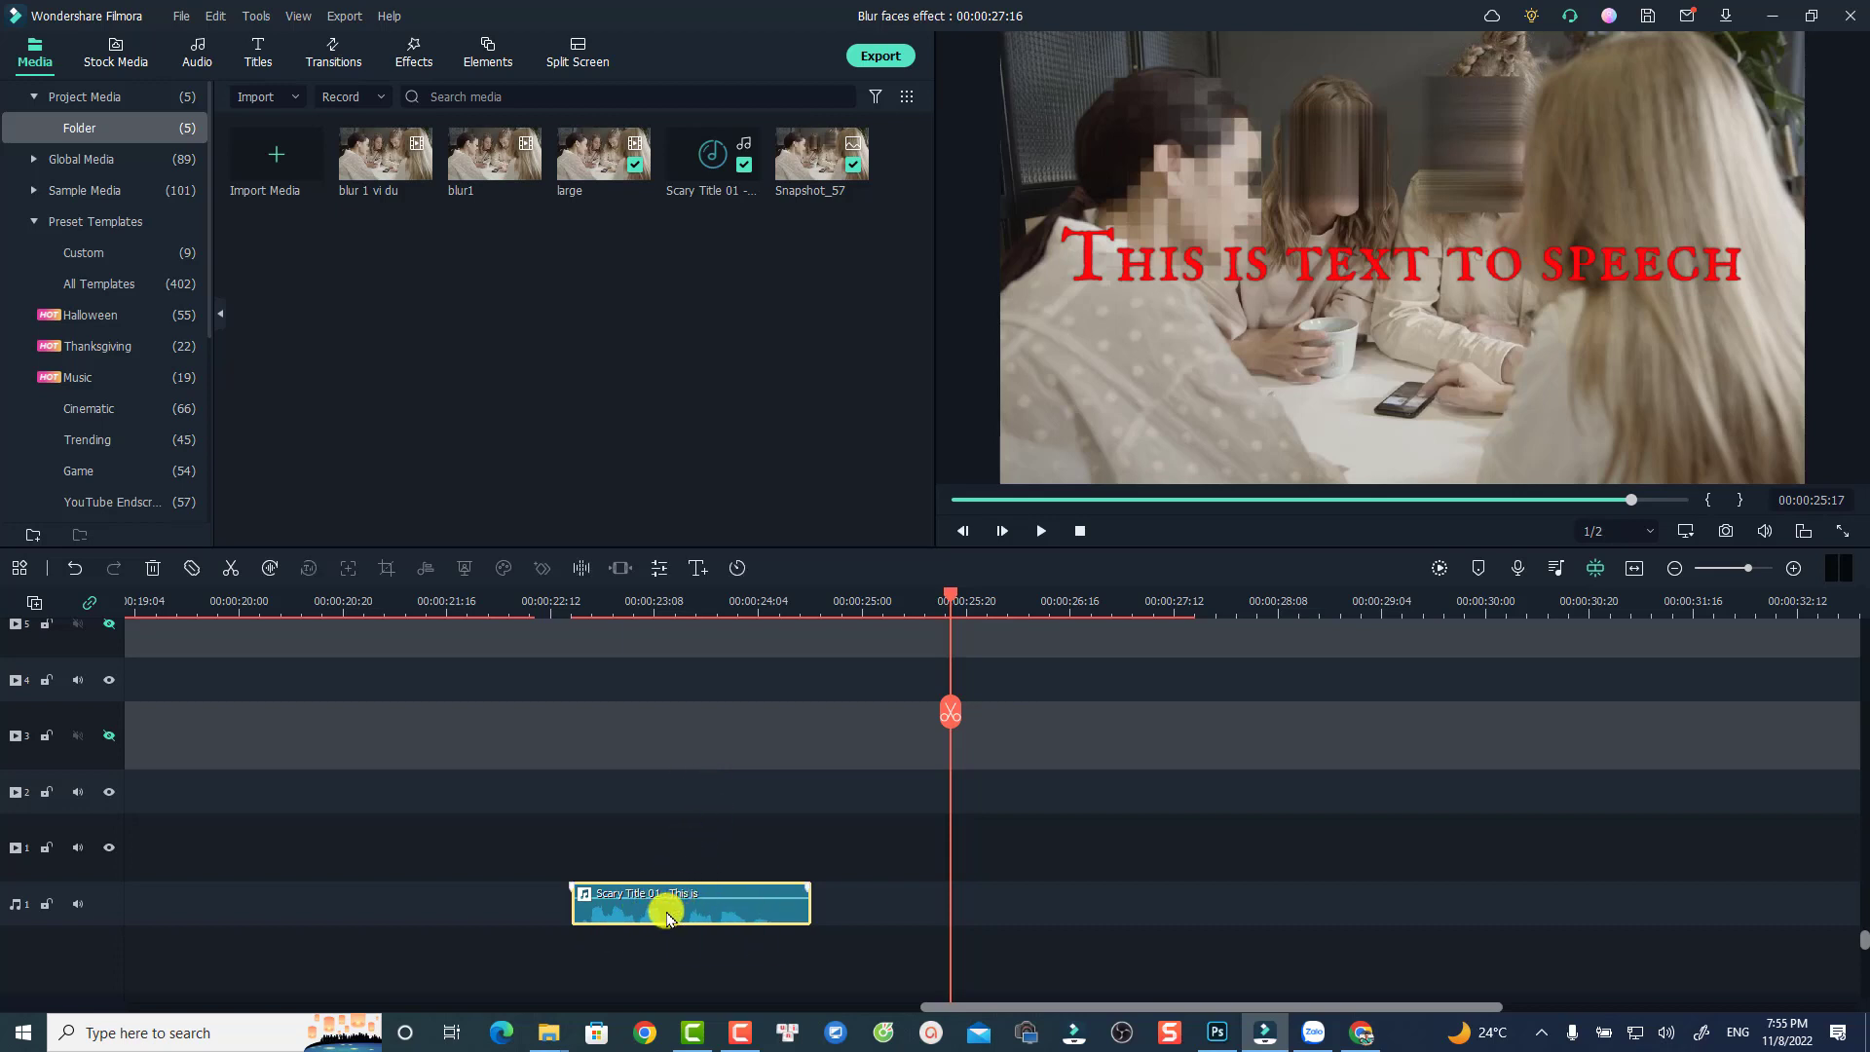
Transcribe the voice clip in English (US) with Speech-to-Text and jump to the subtitle's start
click(269, 568)
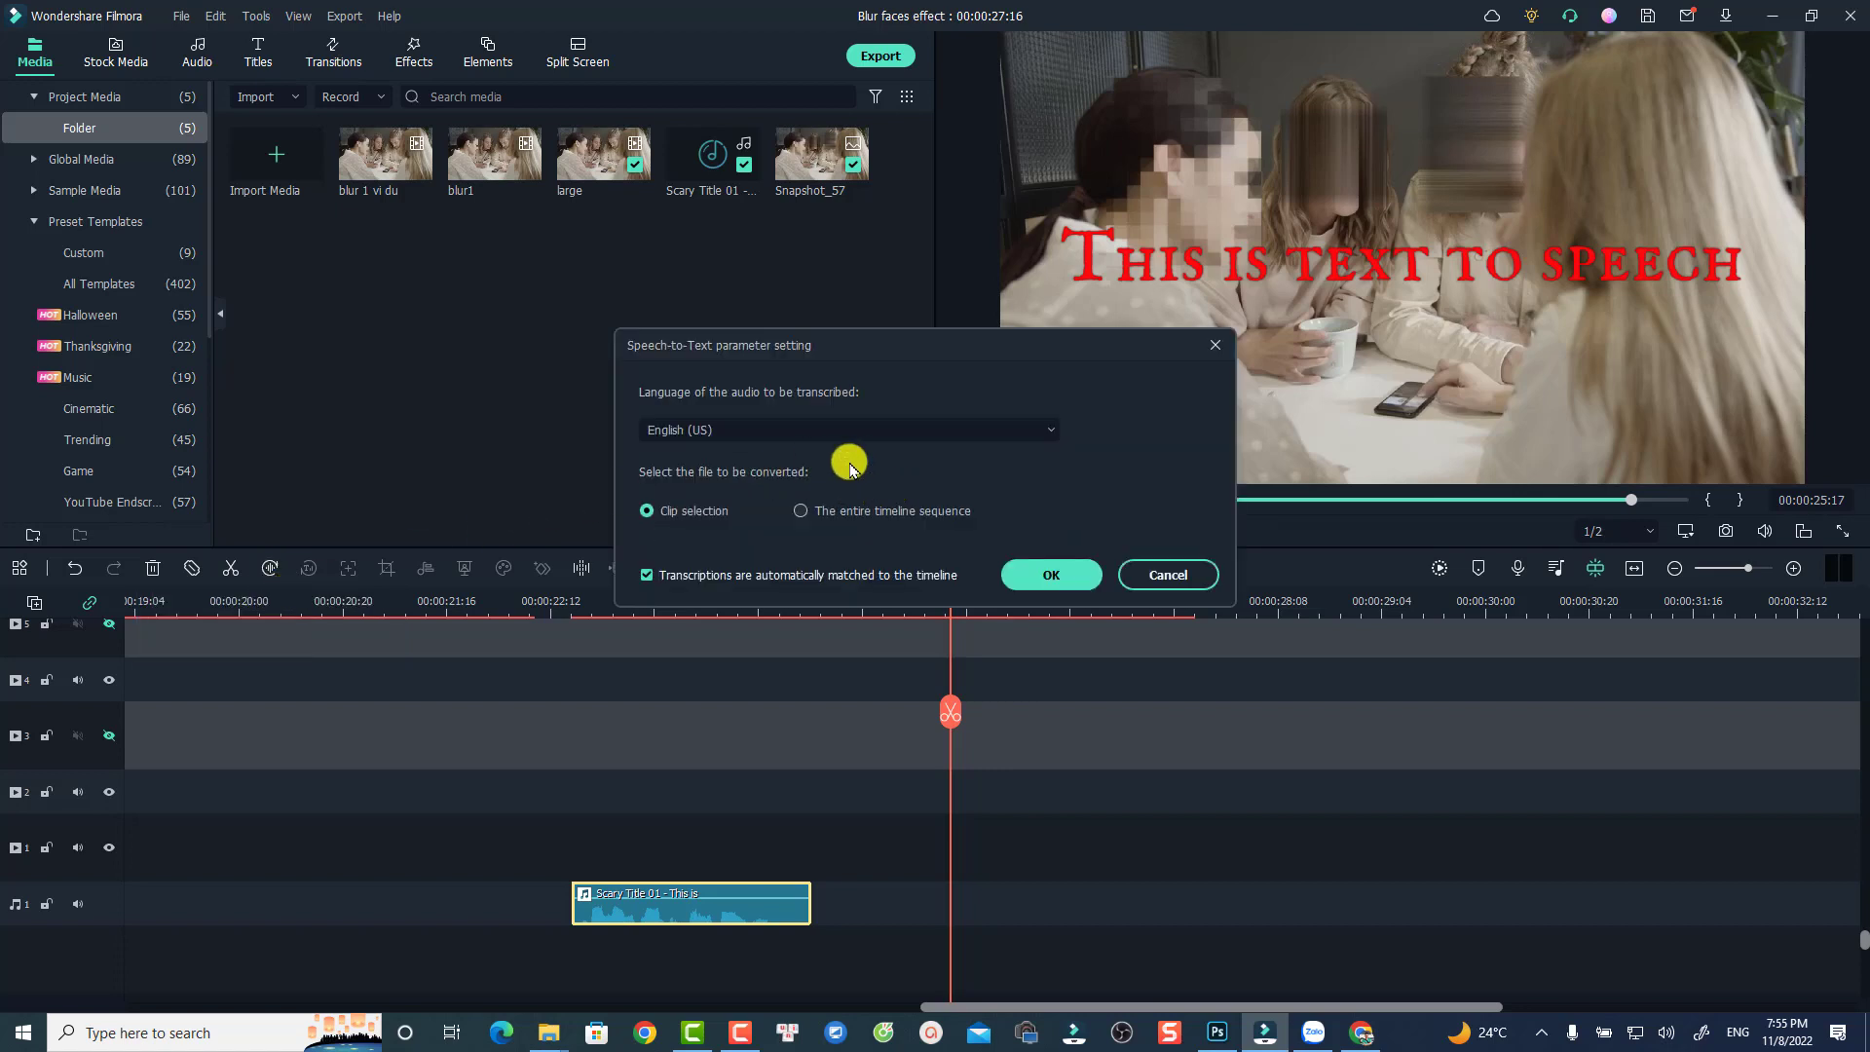
click(799, 431)
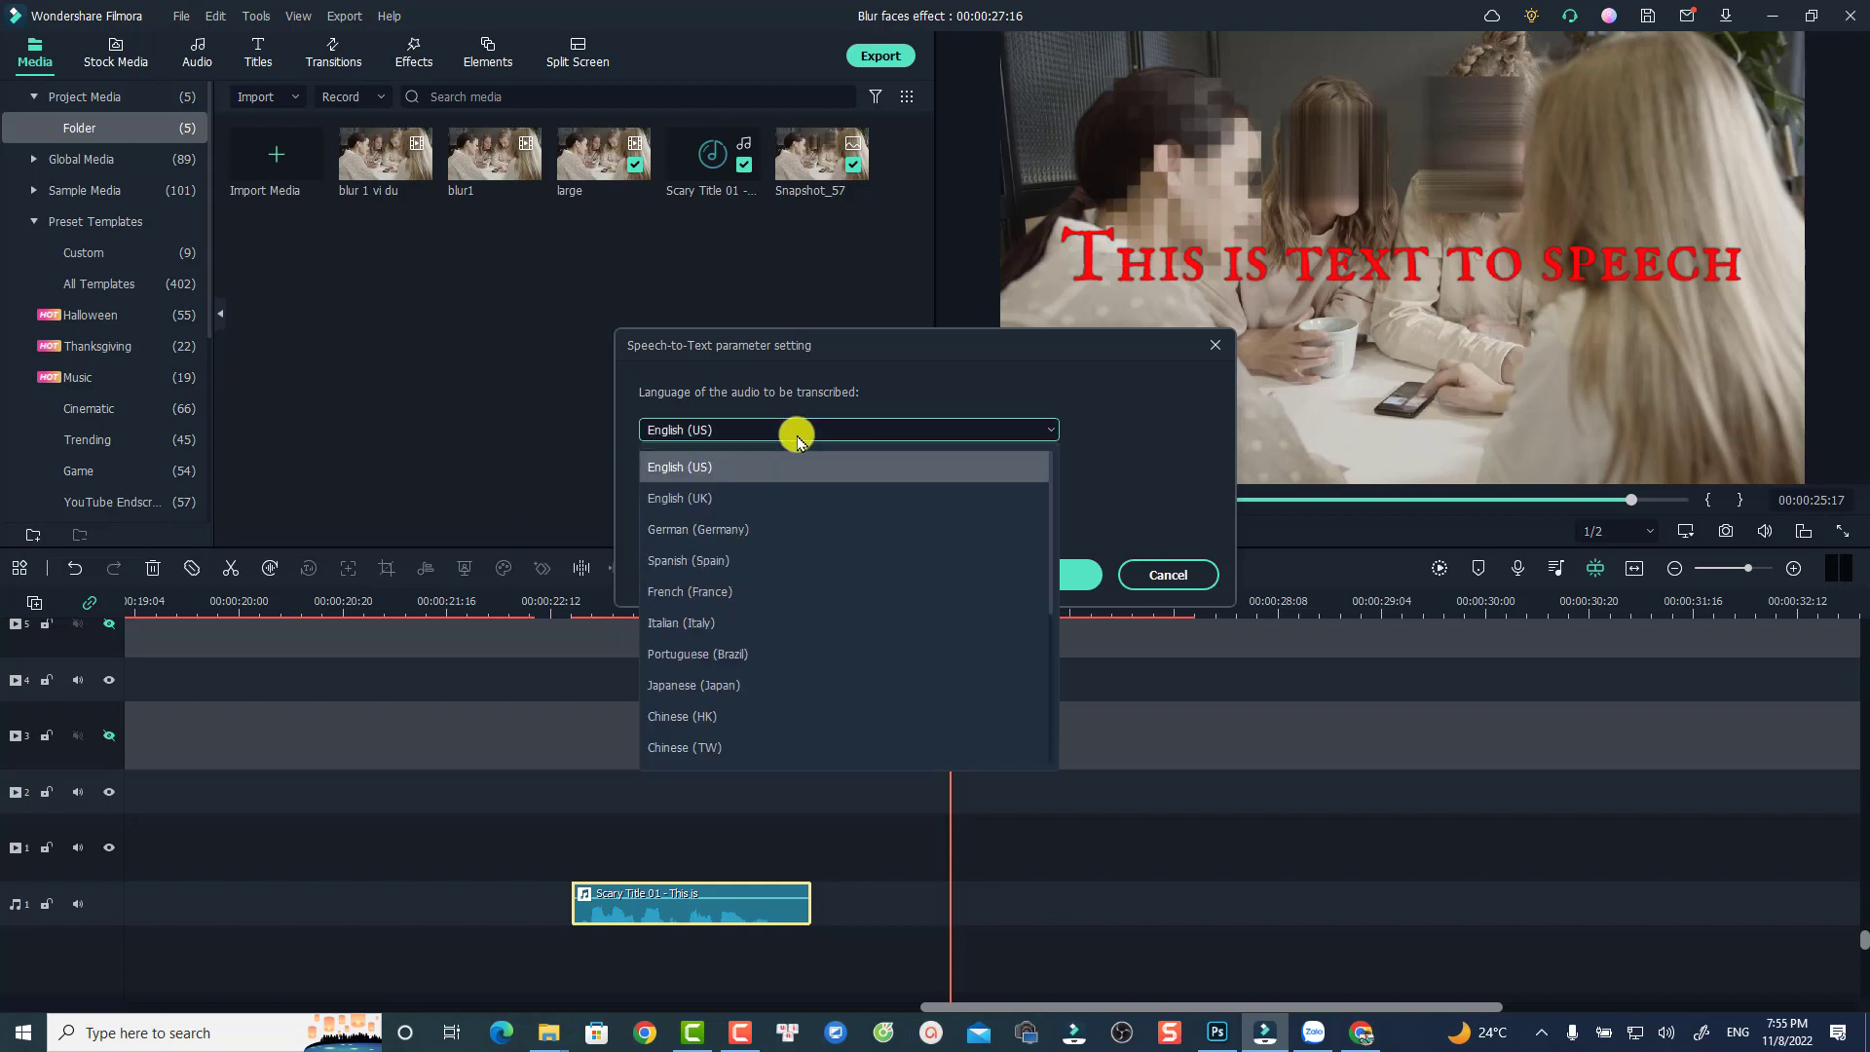
click(693, 477)
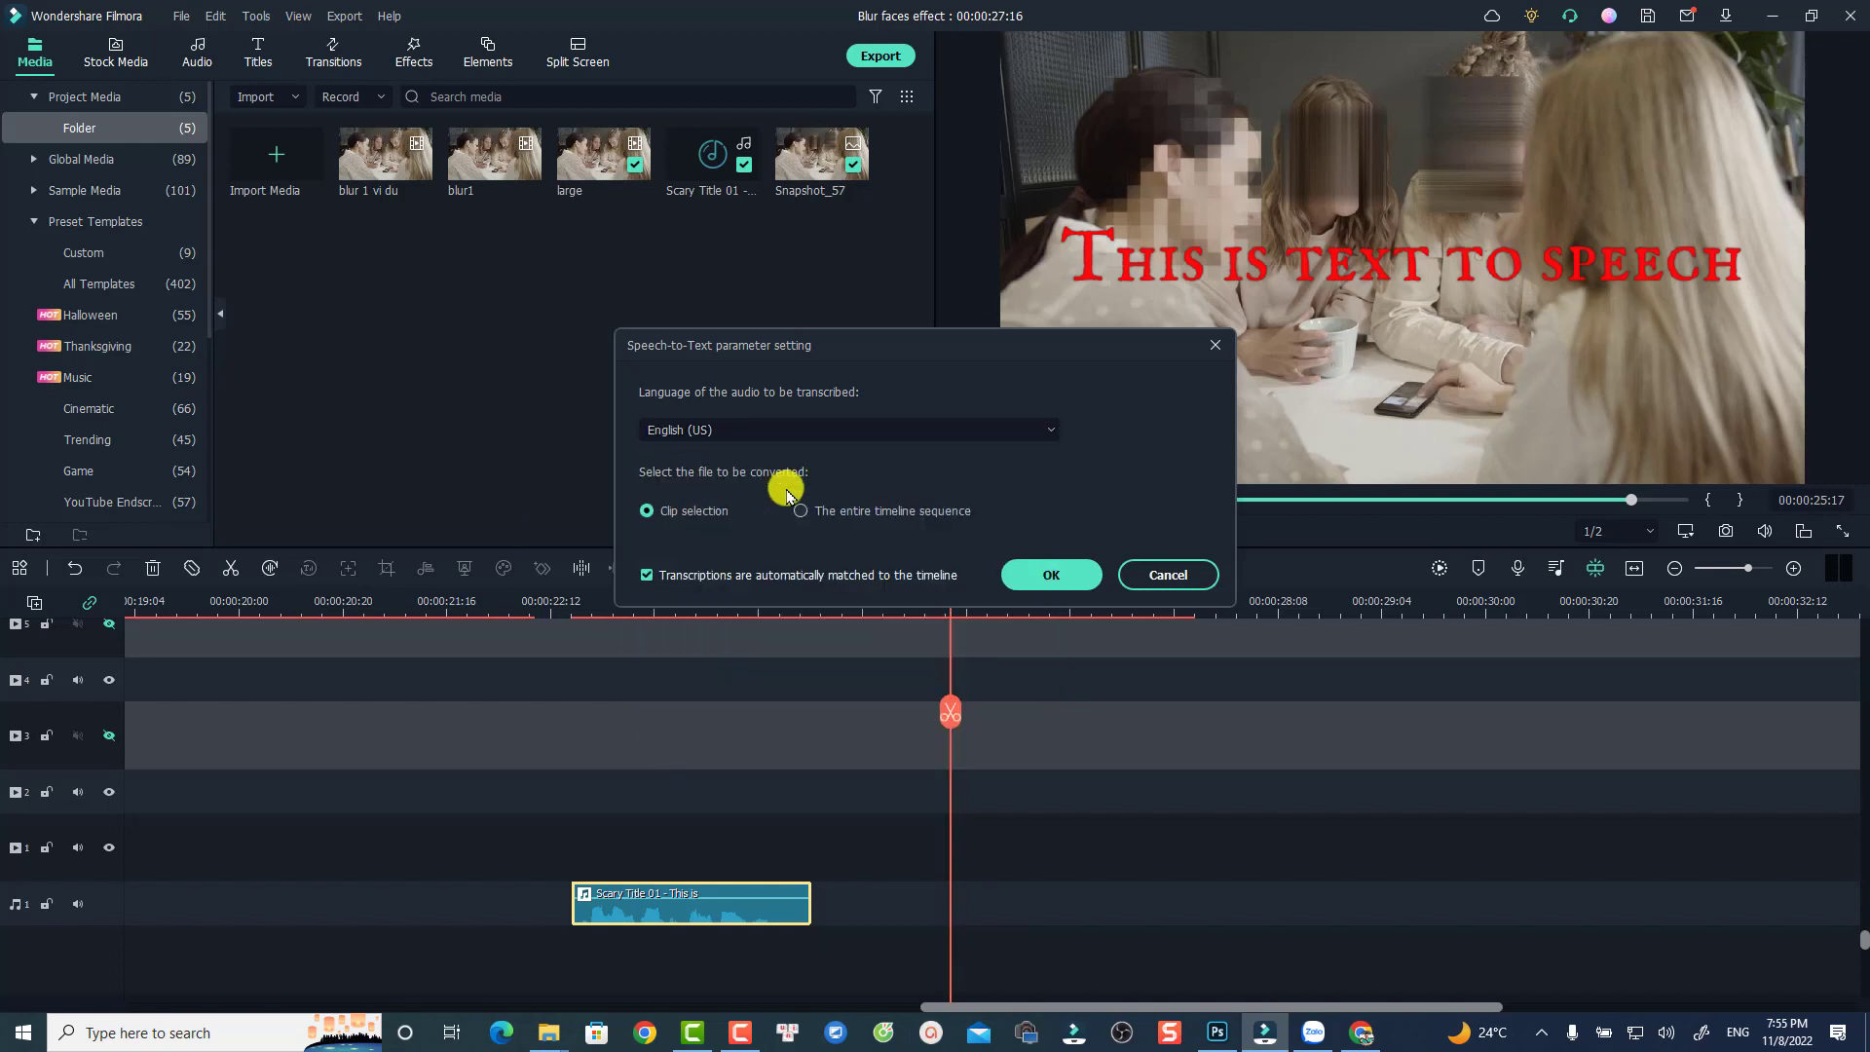
click(1043, 580)
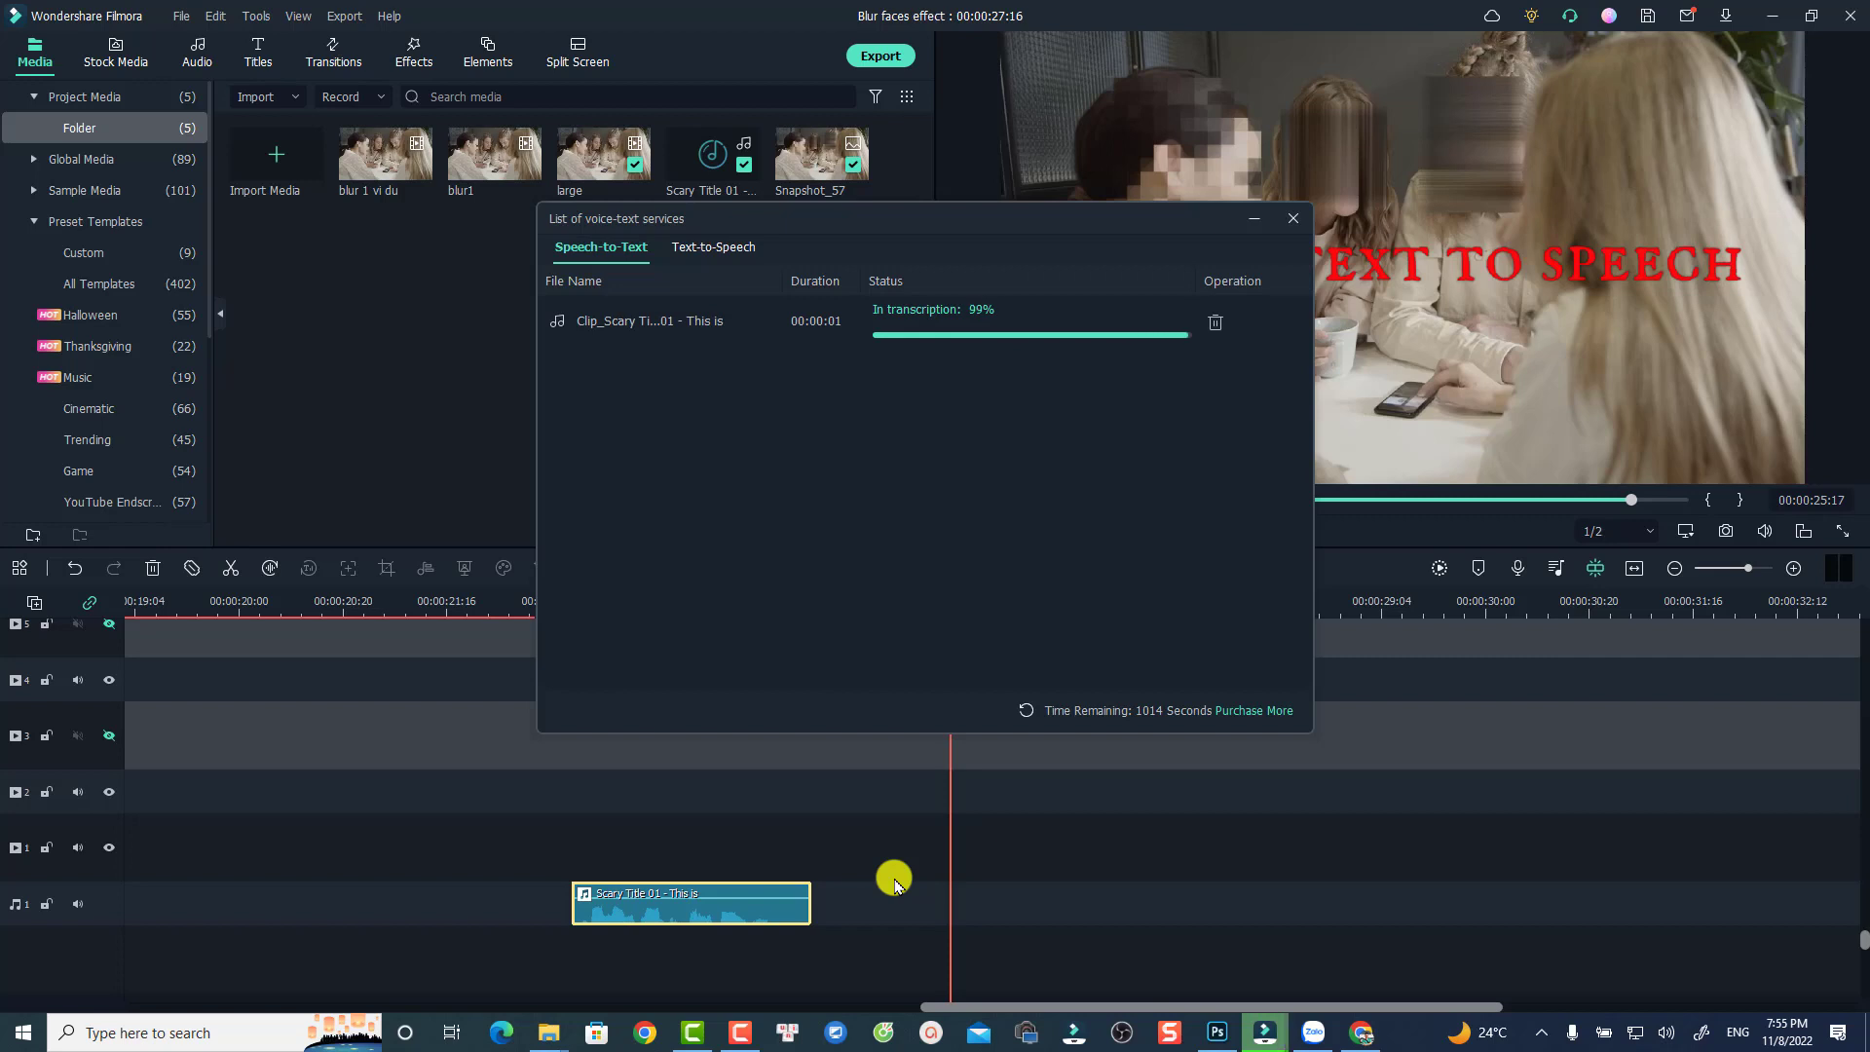
click(1295, 224)
scroll(884, 793, up, 4)
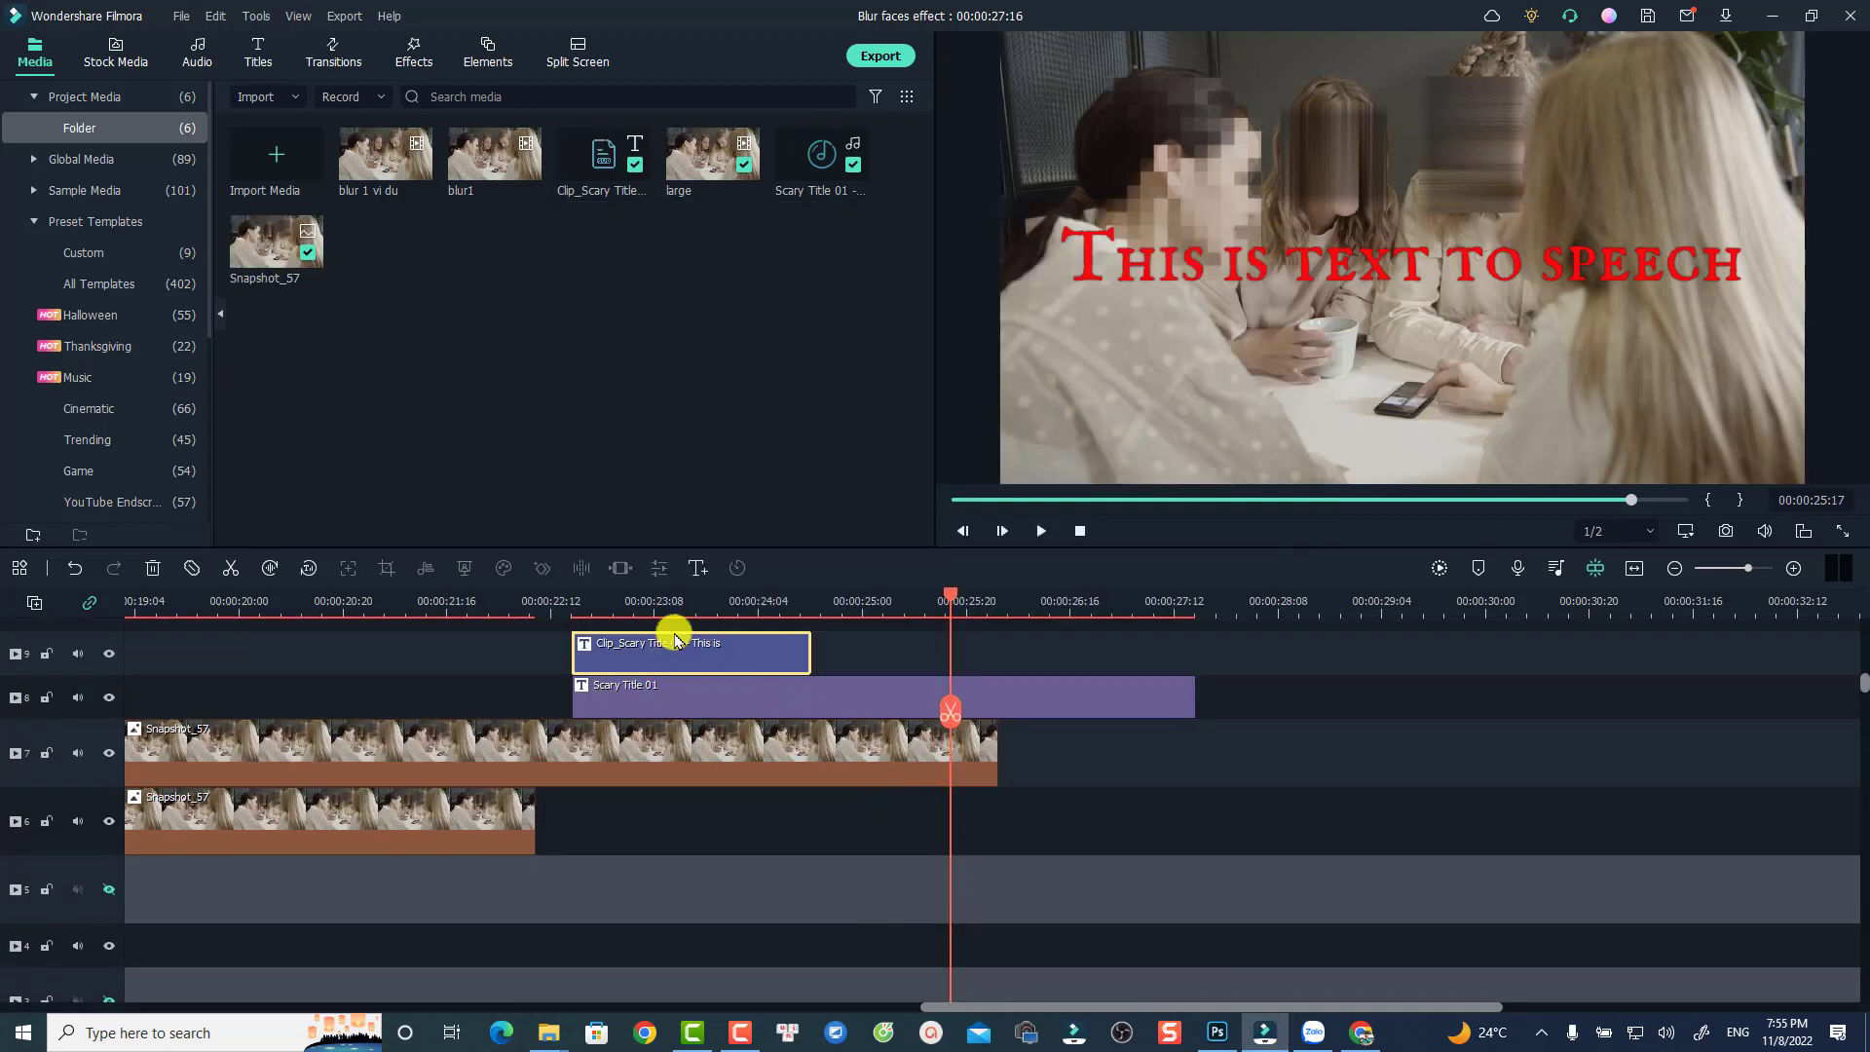
click(571, 606)
Preview the subtitle with its voiceover, stop it, and enable Quick Split with C
key(space)
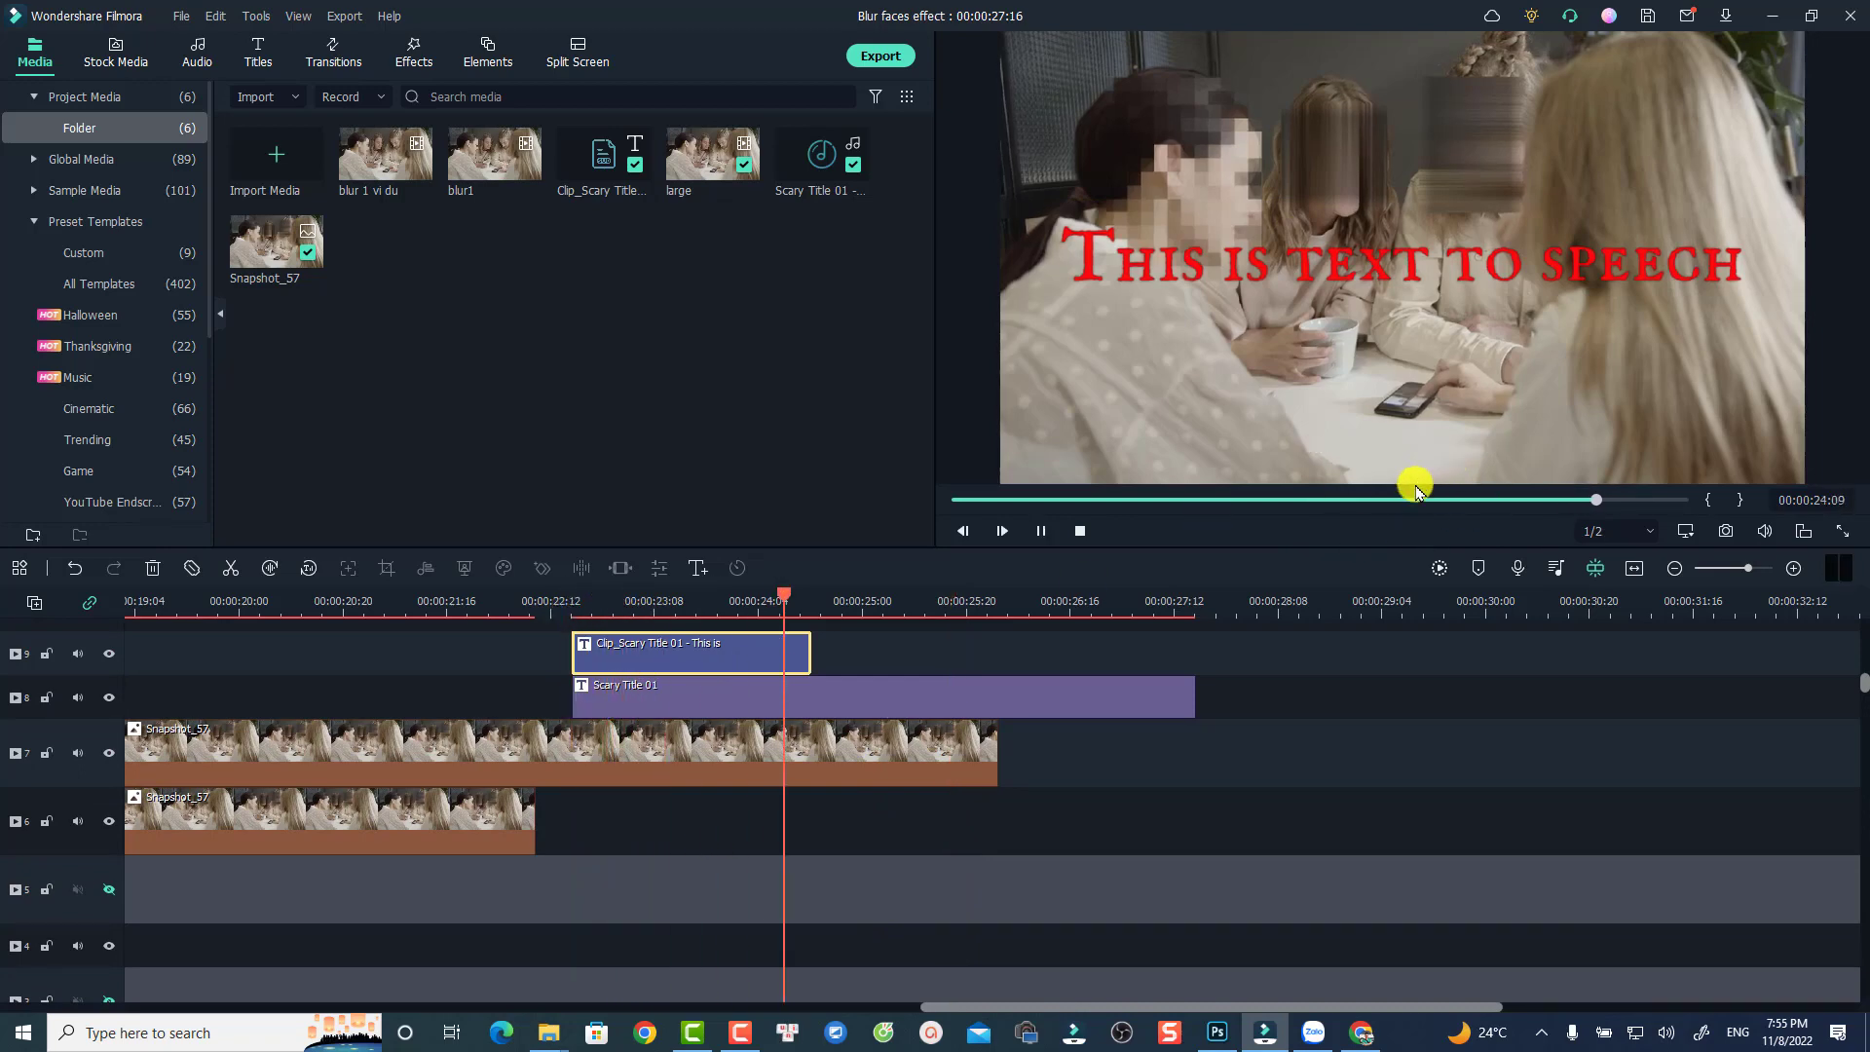
key(space)
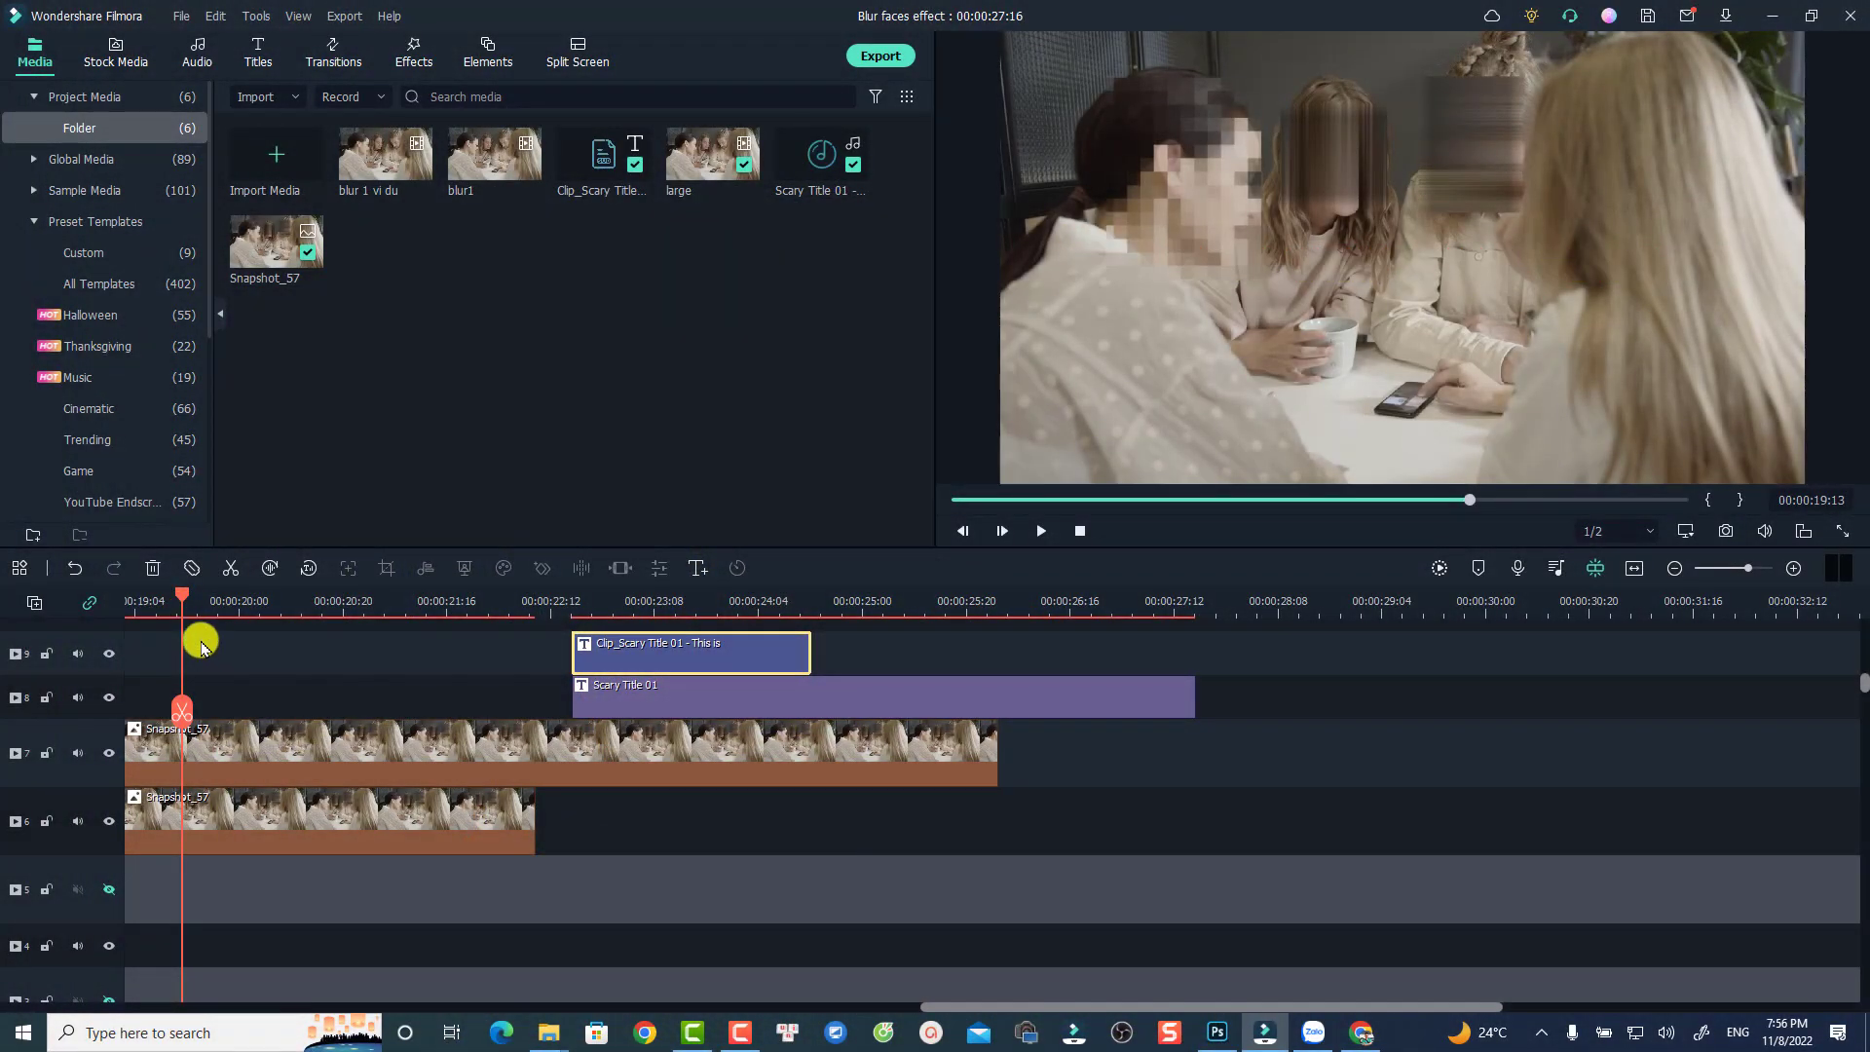
key(c)
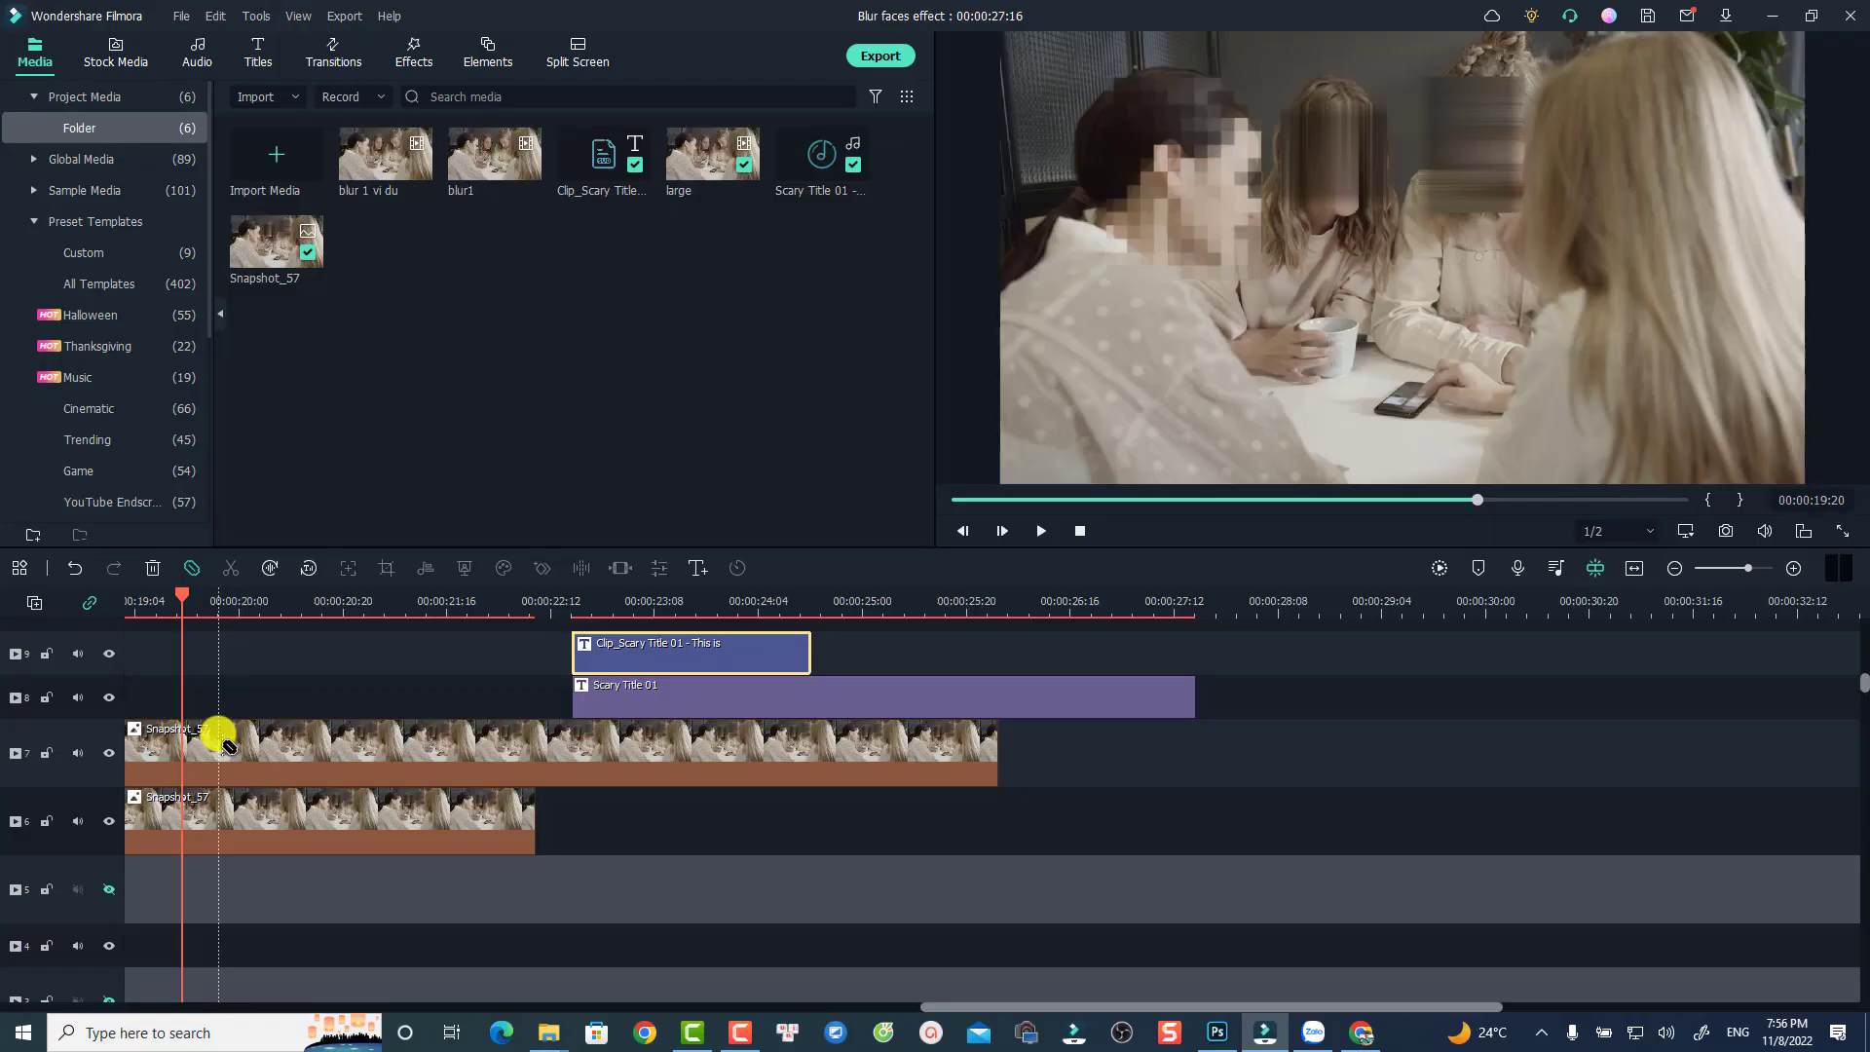
Cut the Snapshot_57 clip on track 7 at seven points along its length
click(219, 737)
click(285, 738)
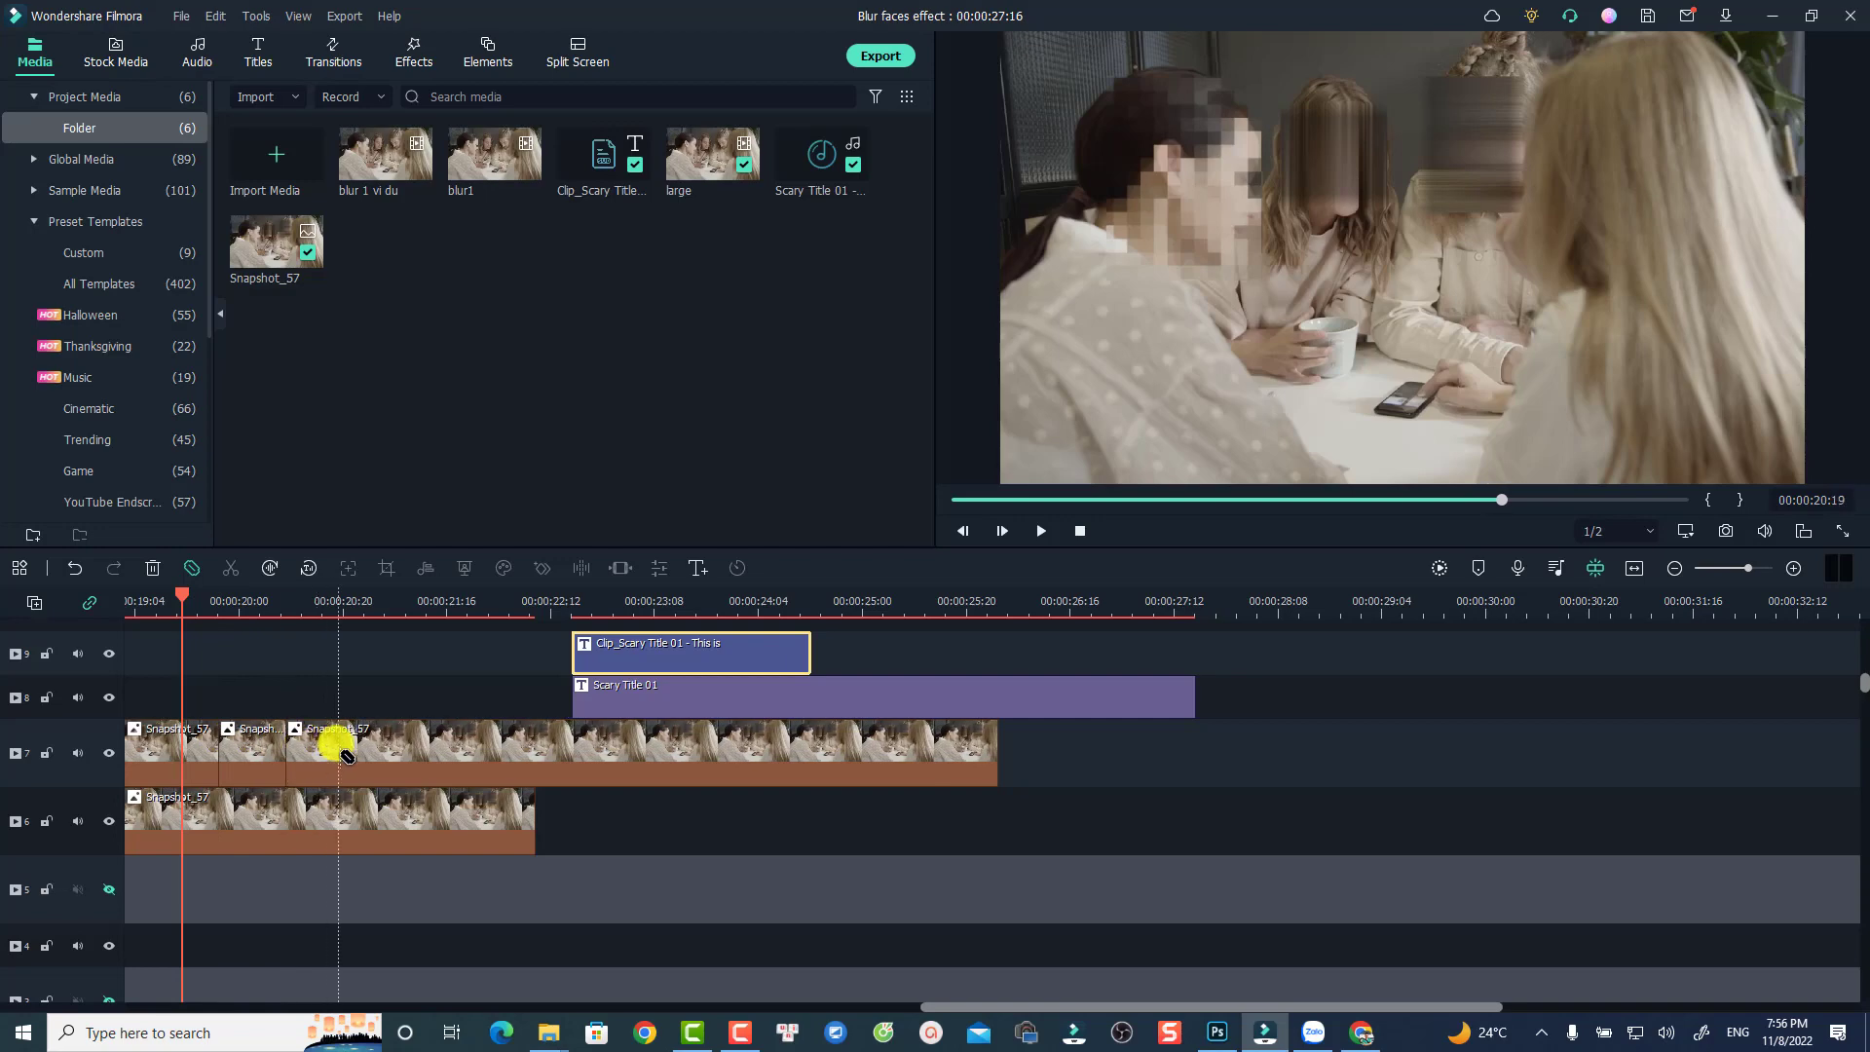
click(447, 730)
click(495, 733)
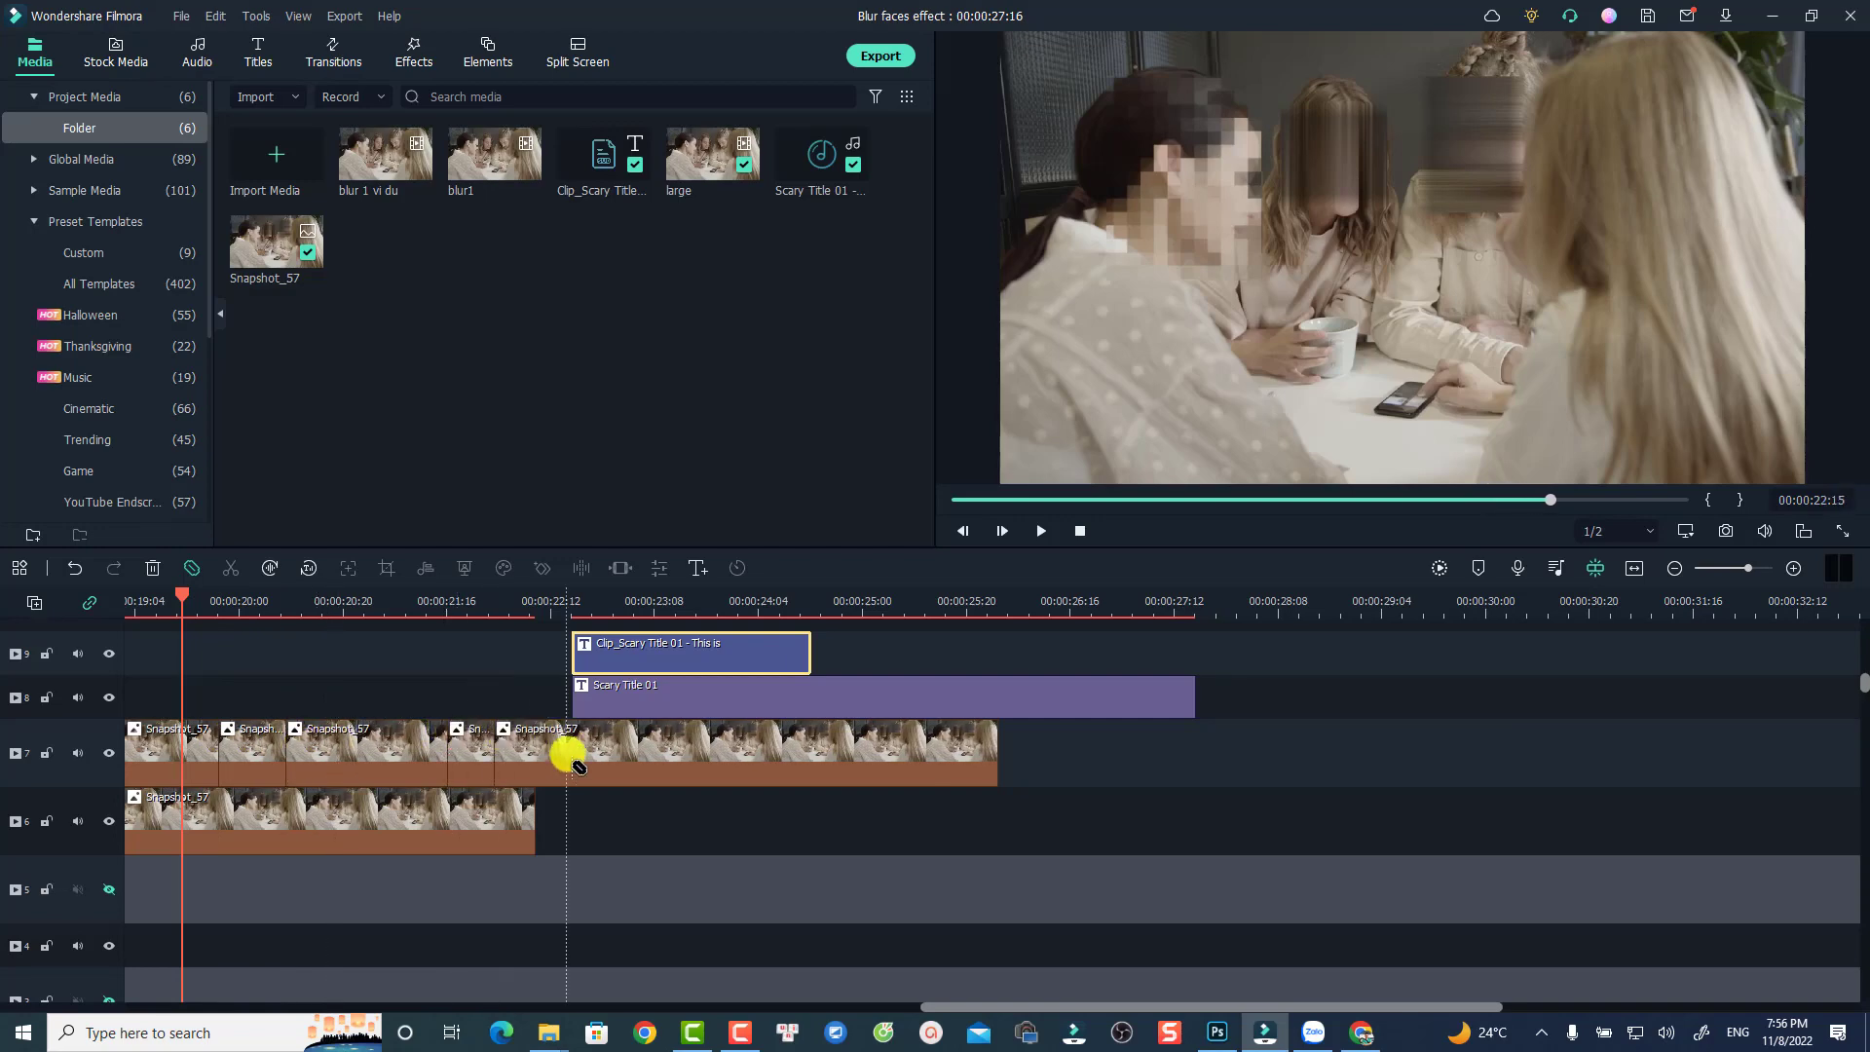
click(597, 732)
click(743, 730)
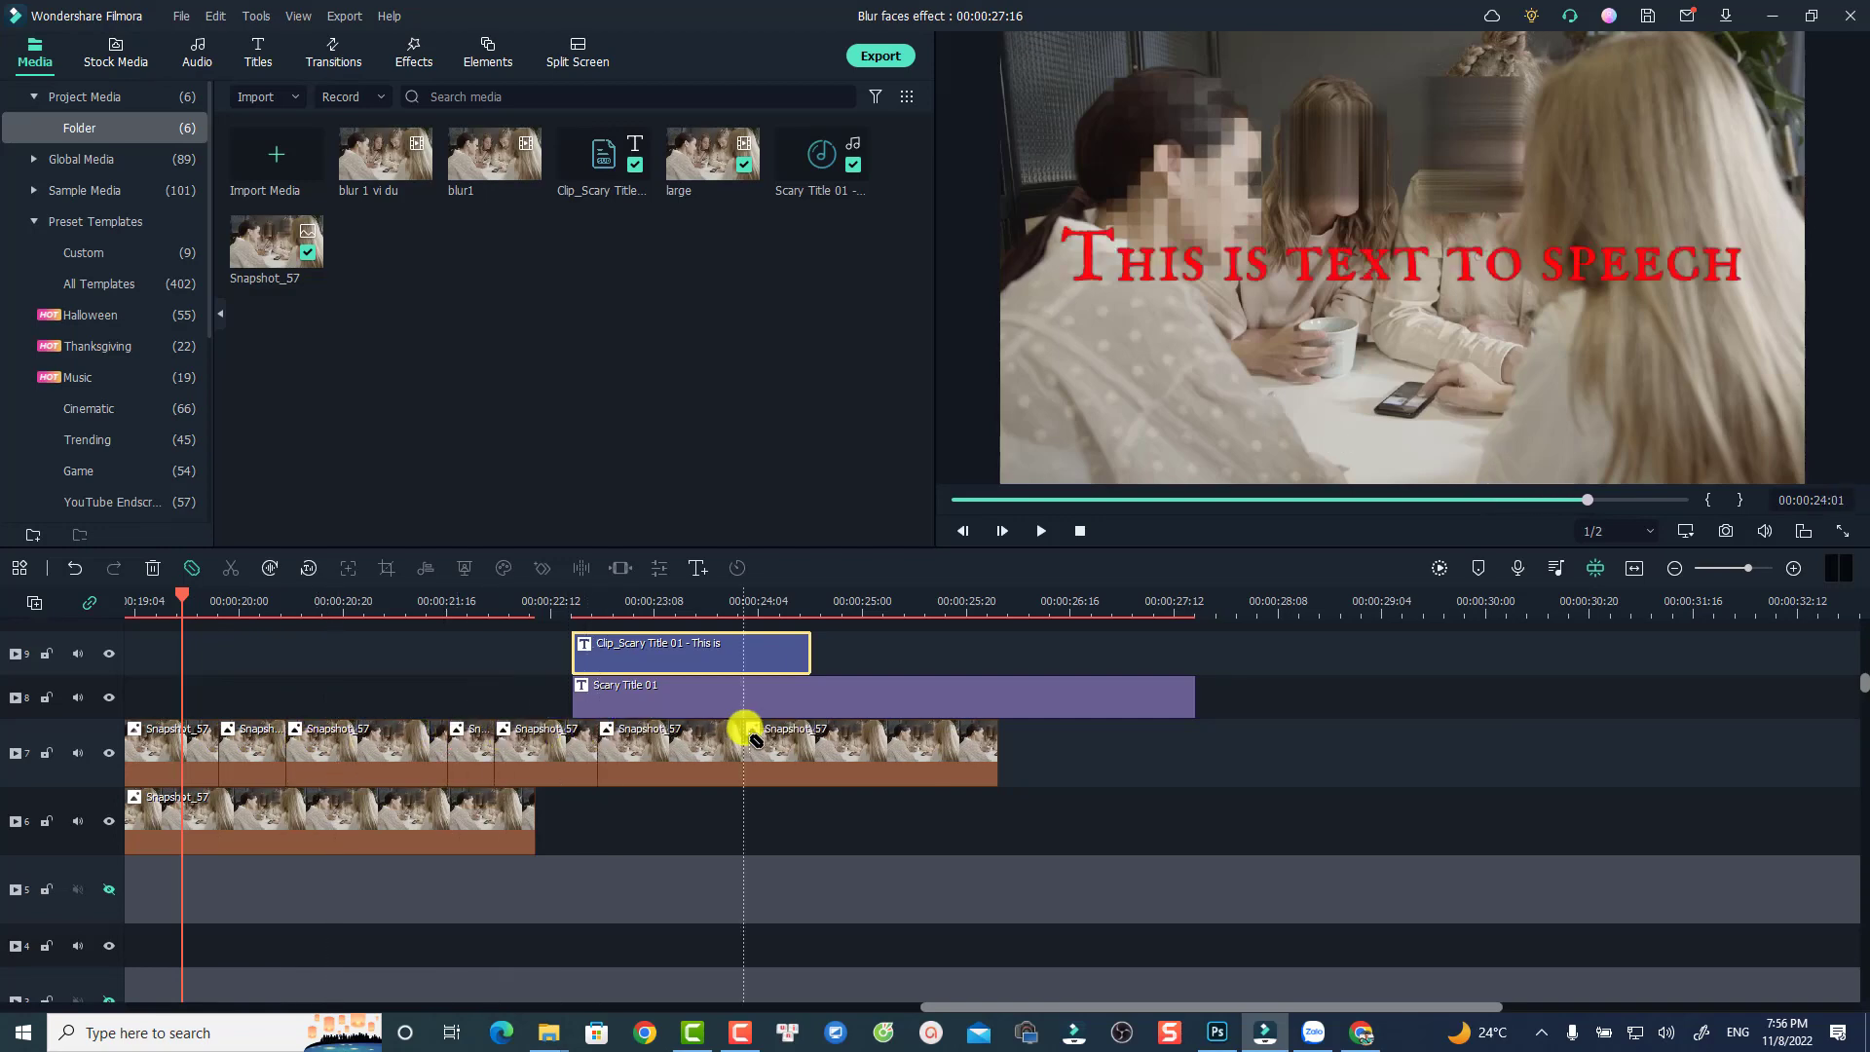
click(842, 737)
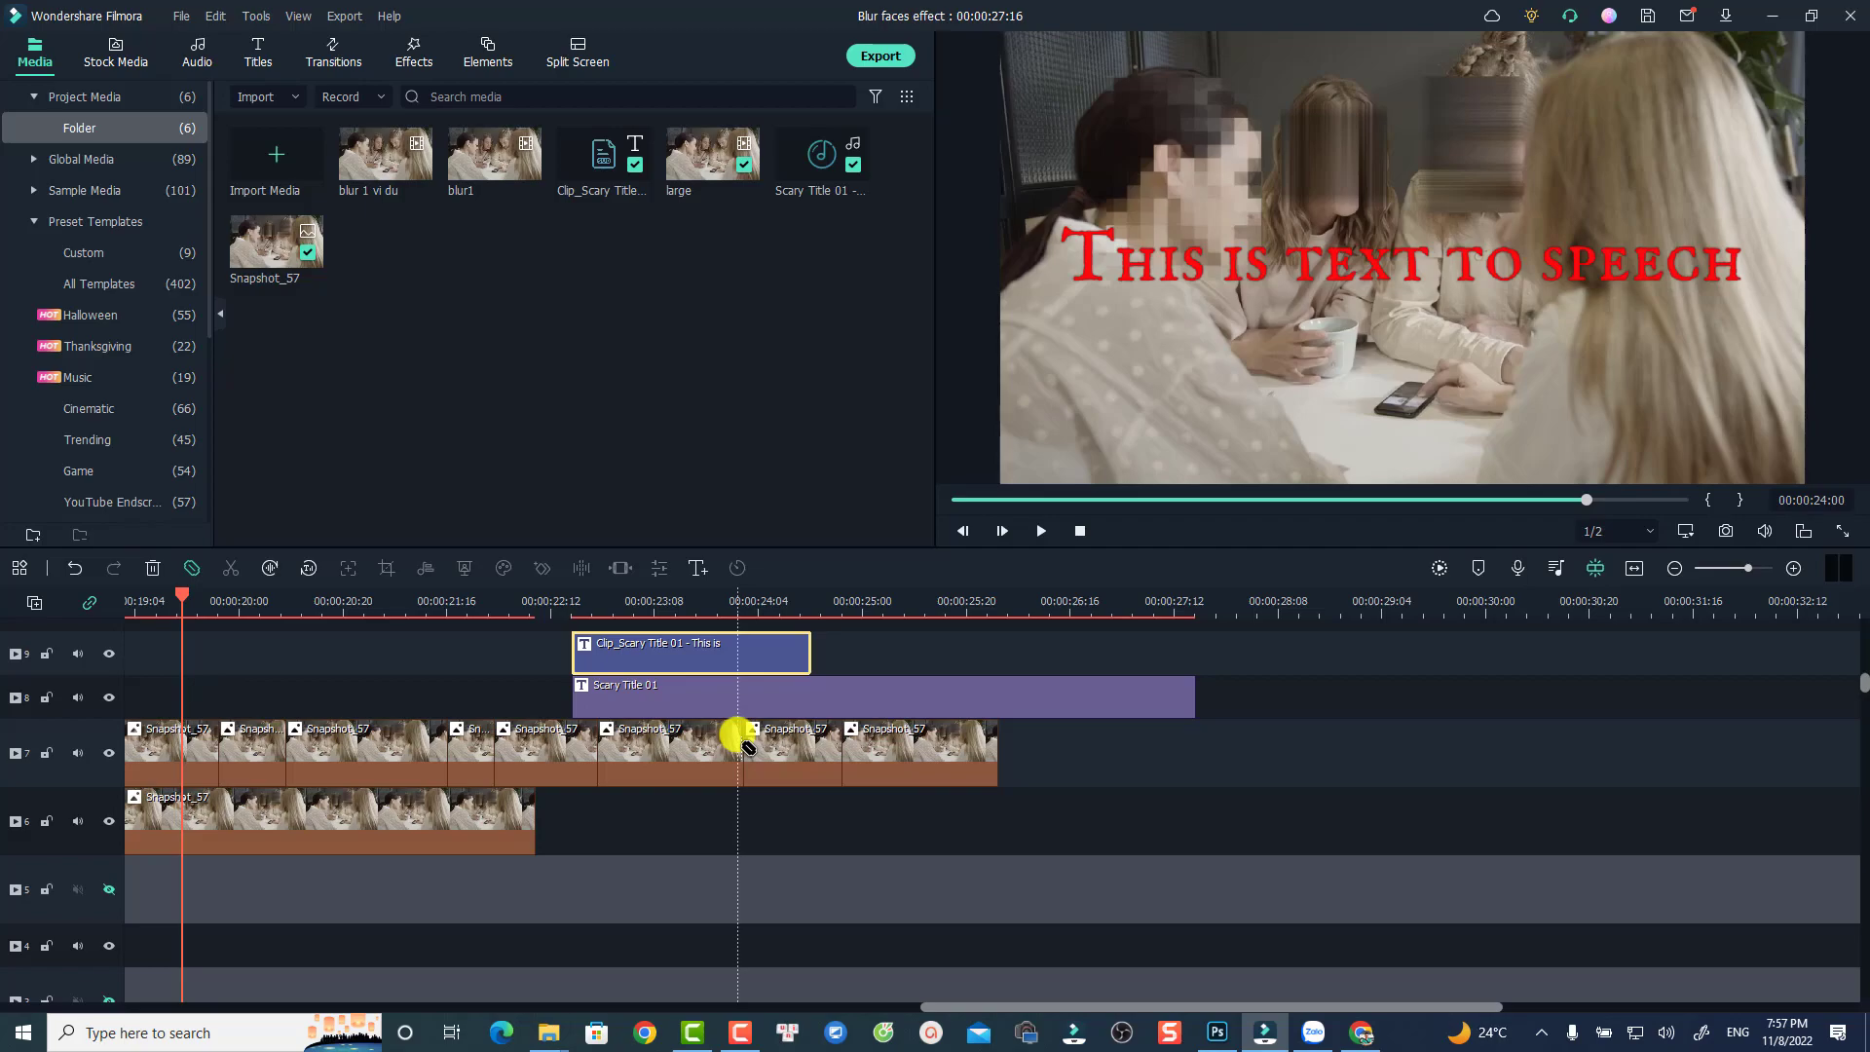
Re-enable Quick Split and make four more cuts in the first track 7 piece
key(v)
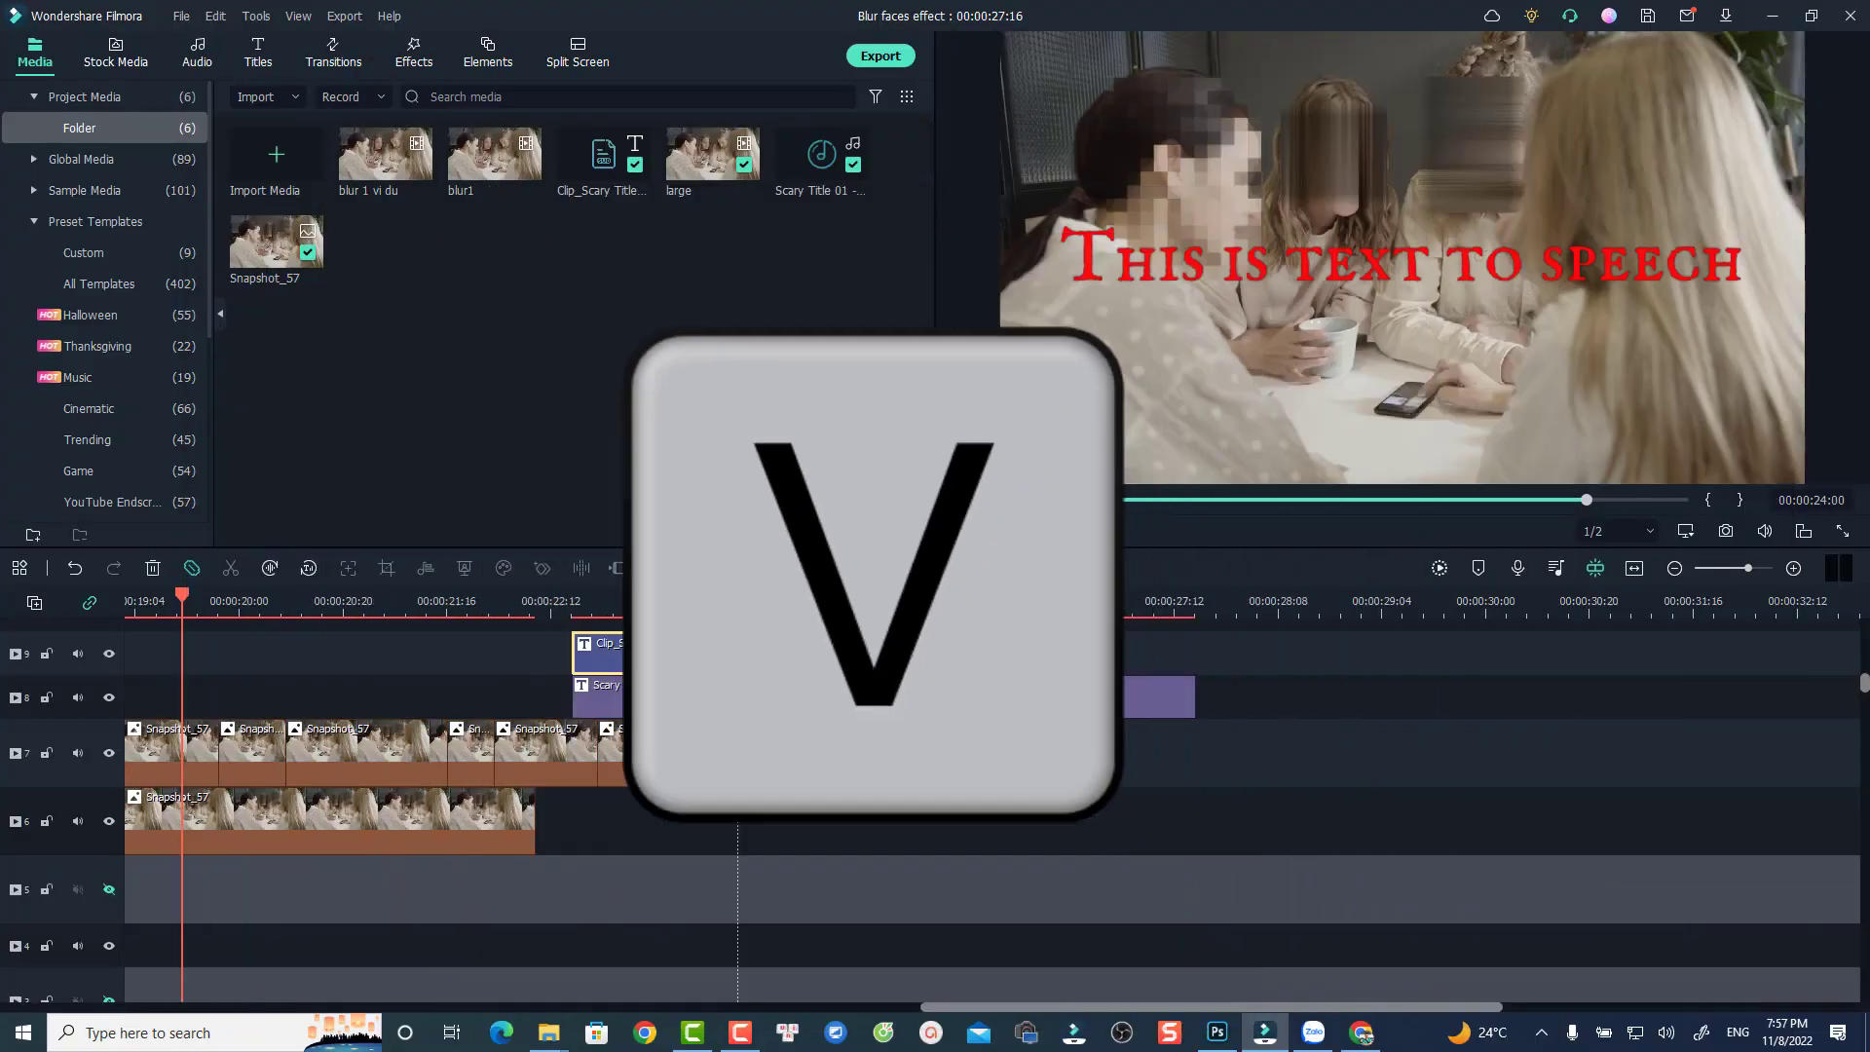
key(v)
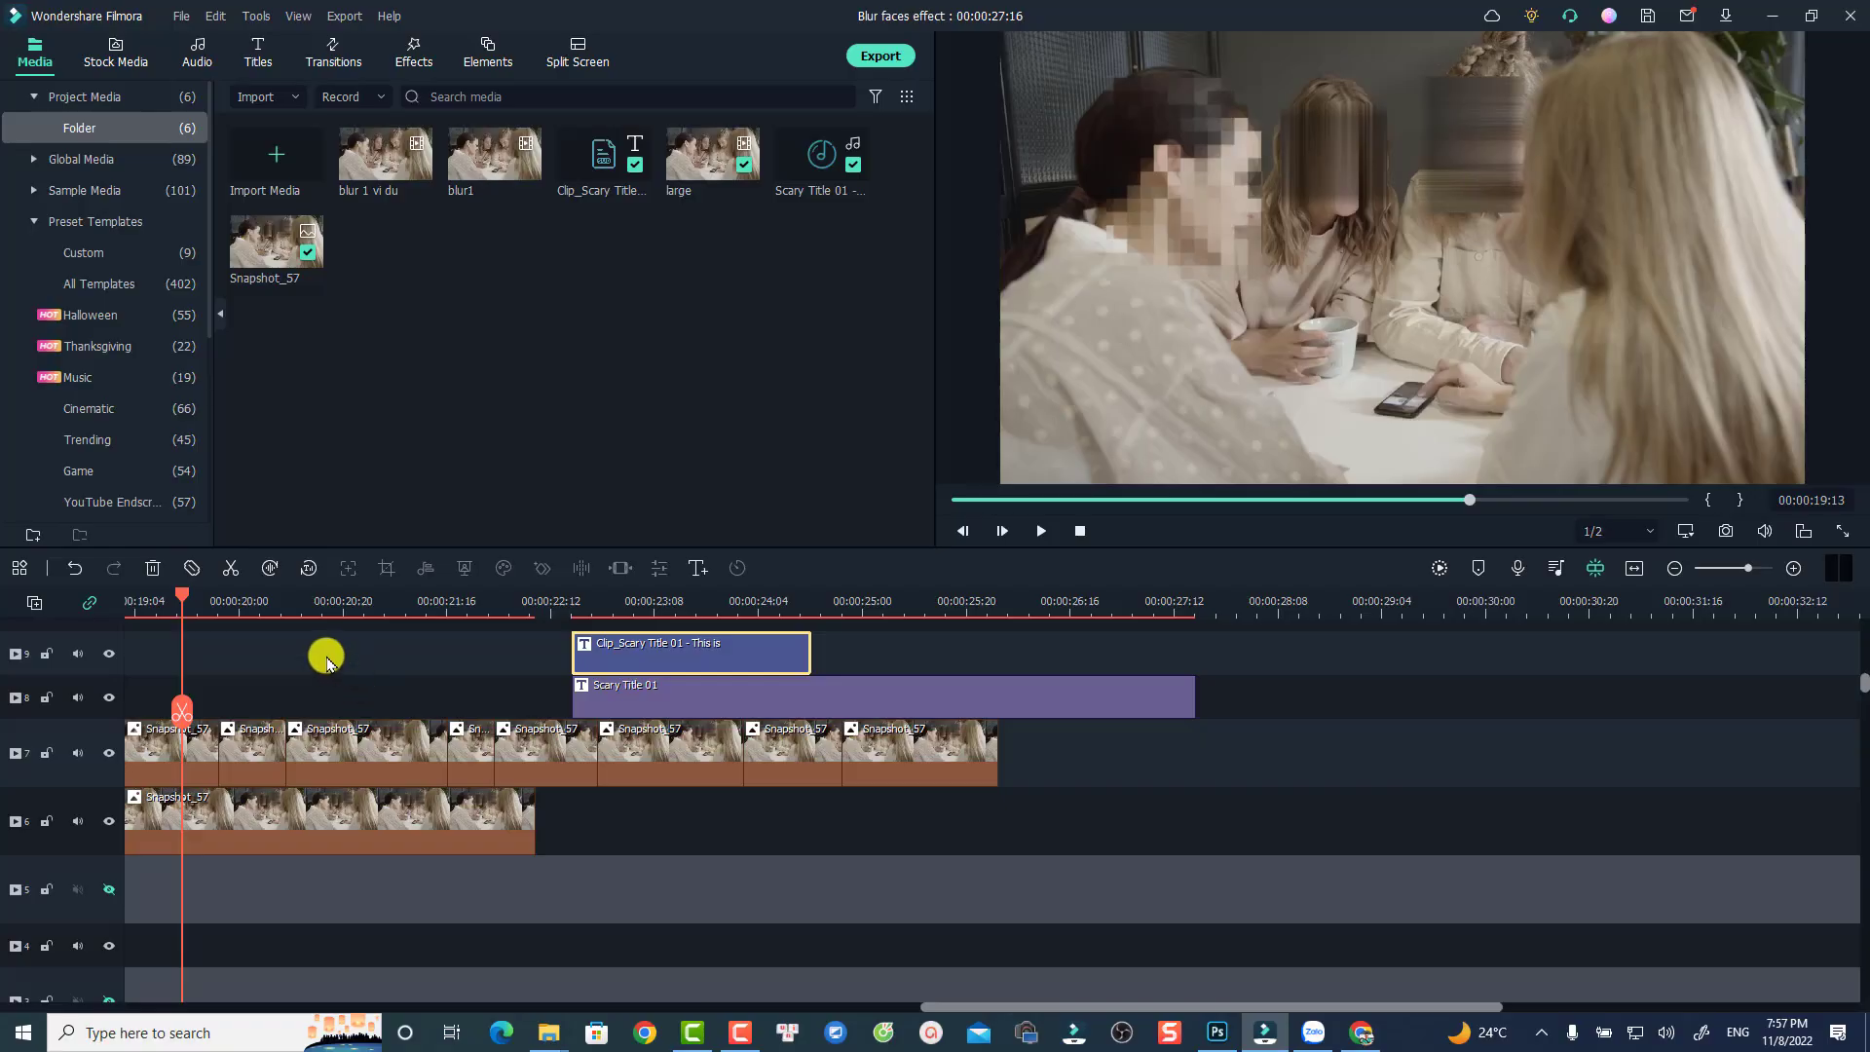
click(194, 567)
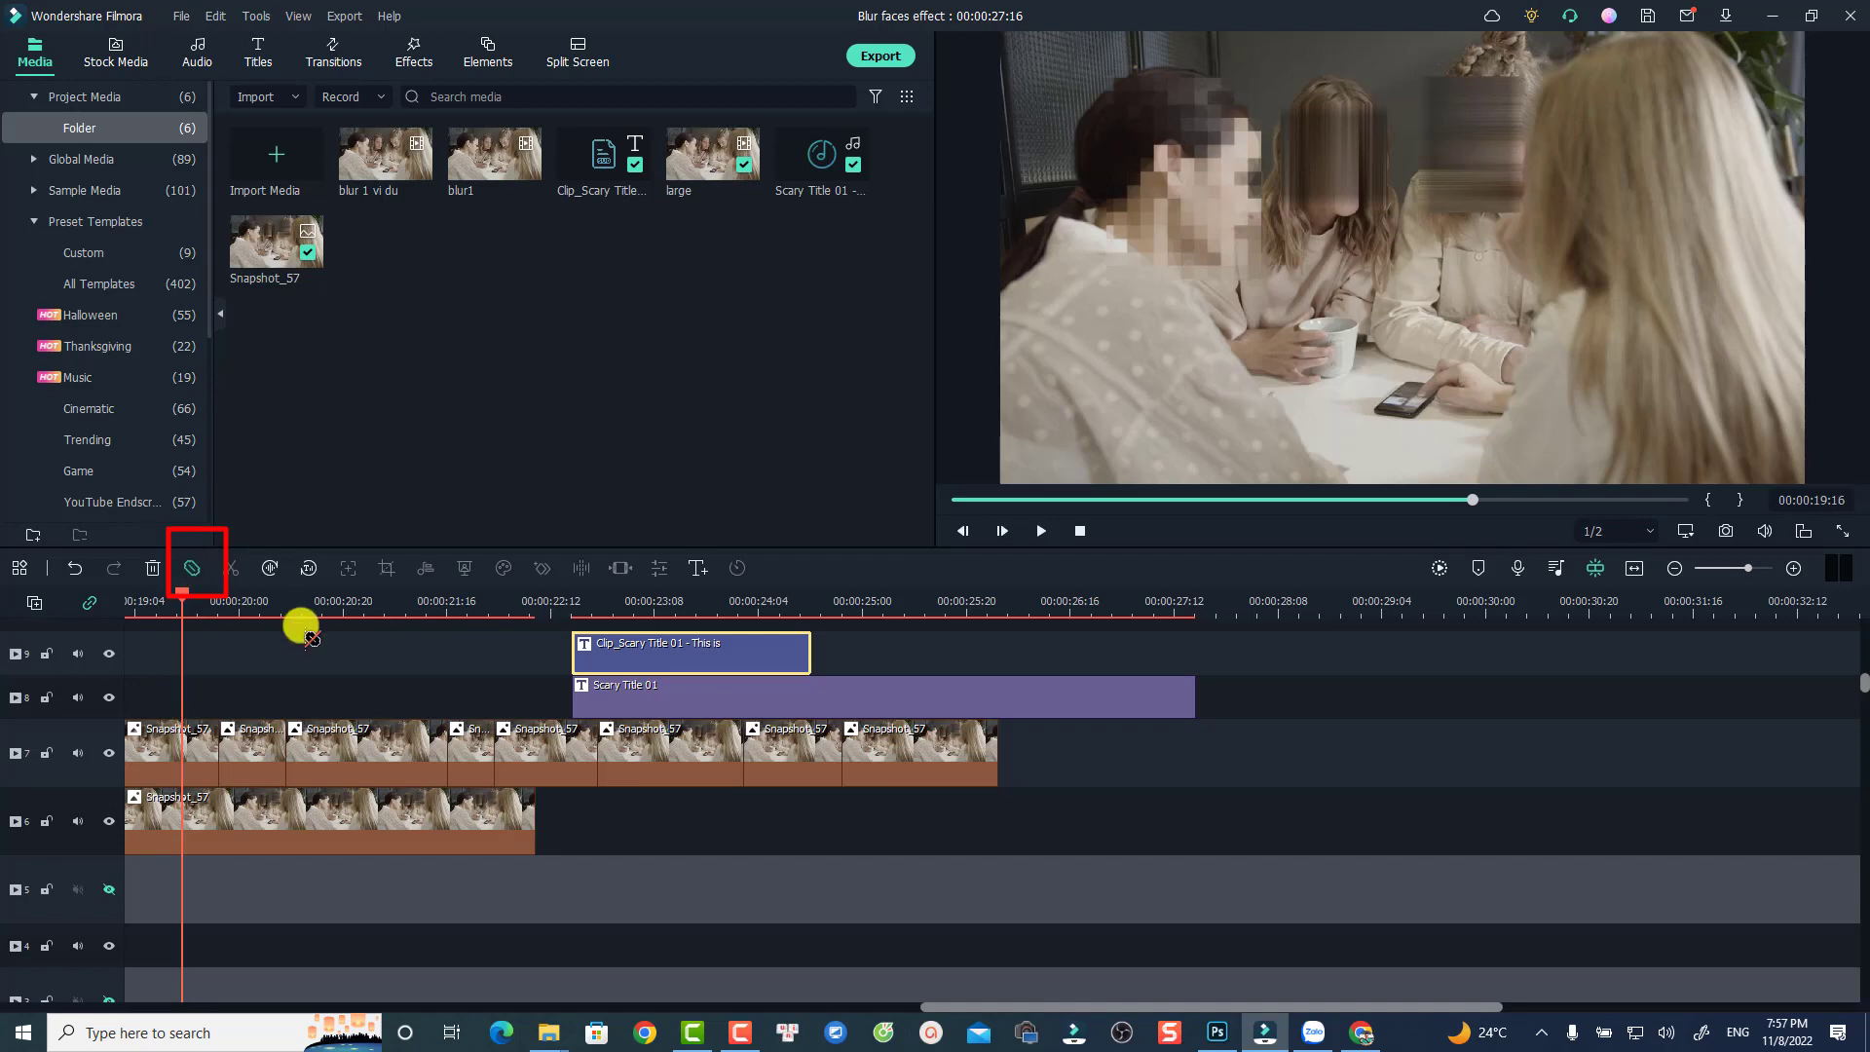
click(255, 742)
click(329, 742)
click(387, 742)
click(410, 748)
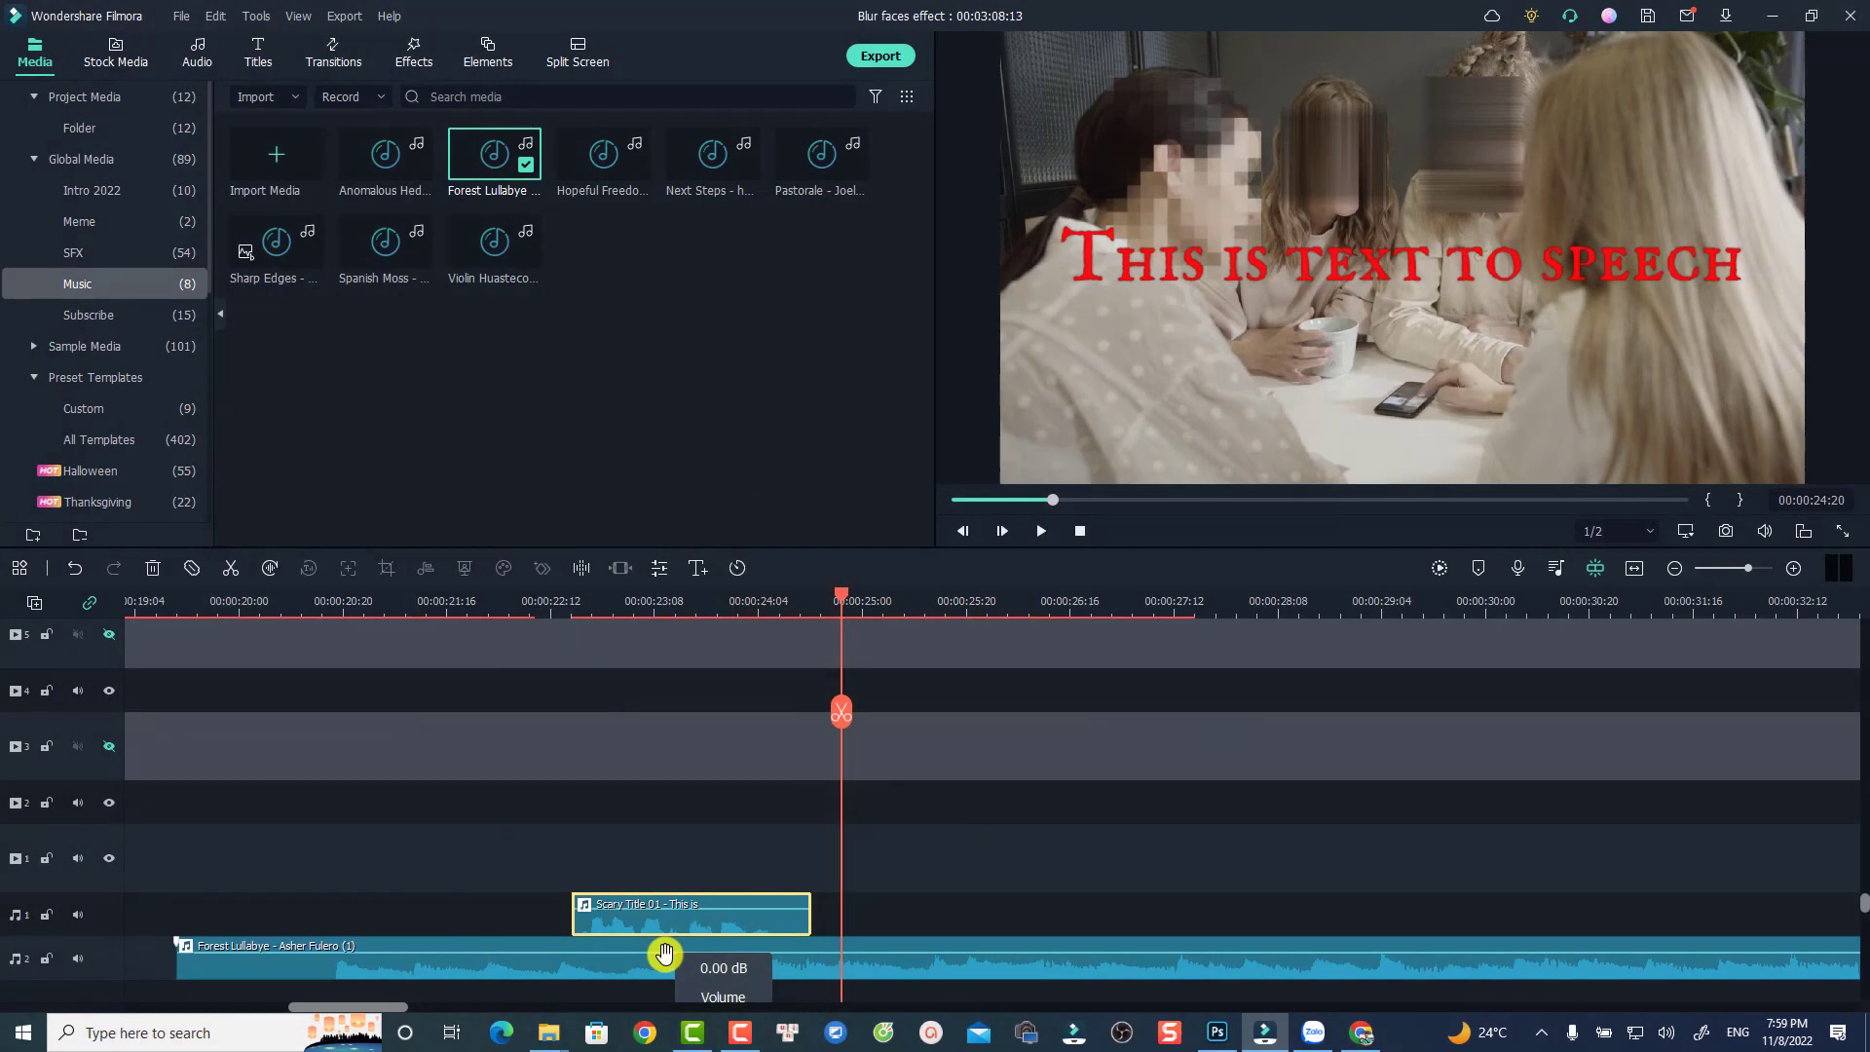
Select the Forest Lullabye music and play it under the voice from 00:00:20:18
click(646, 969)
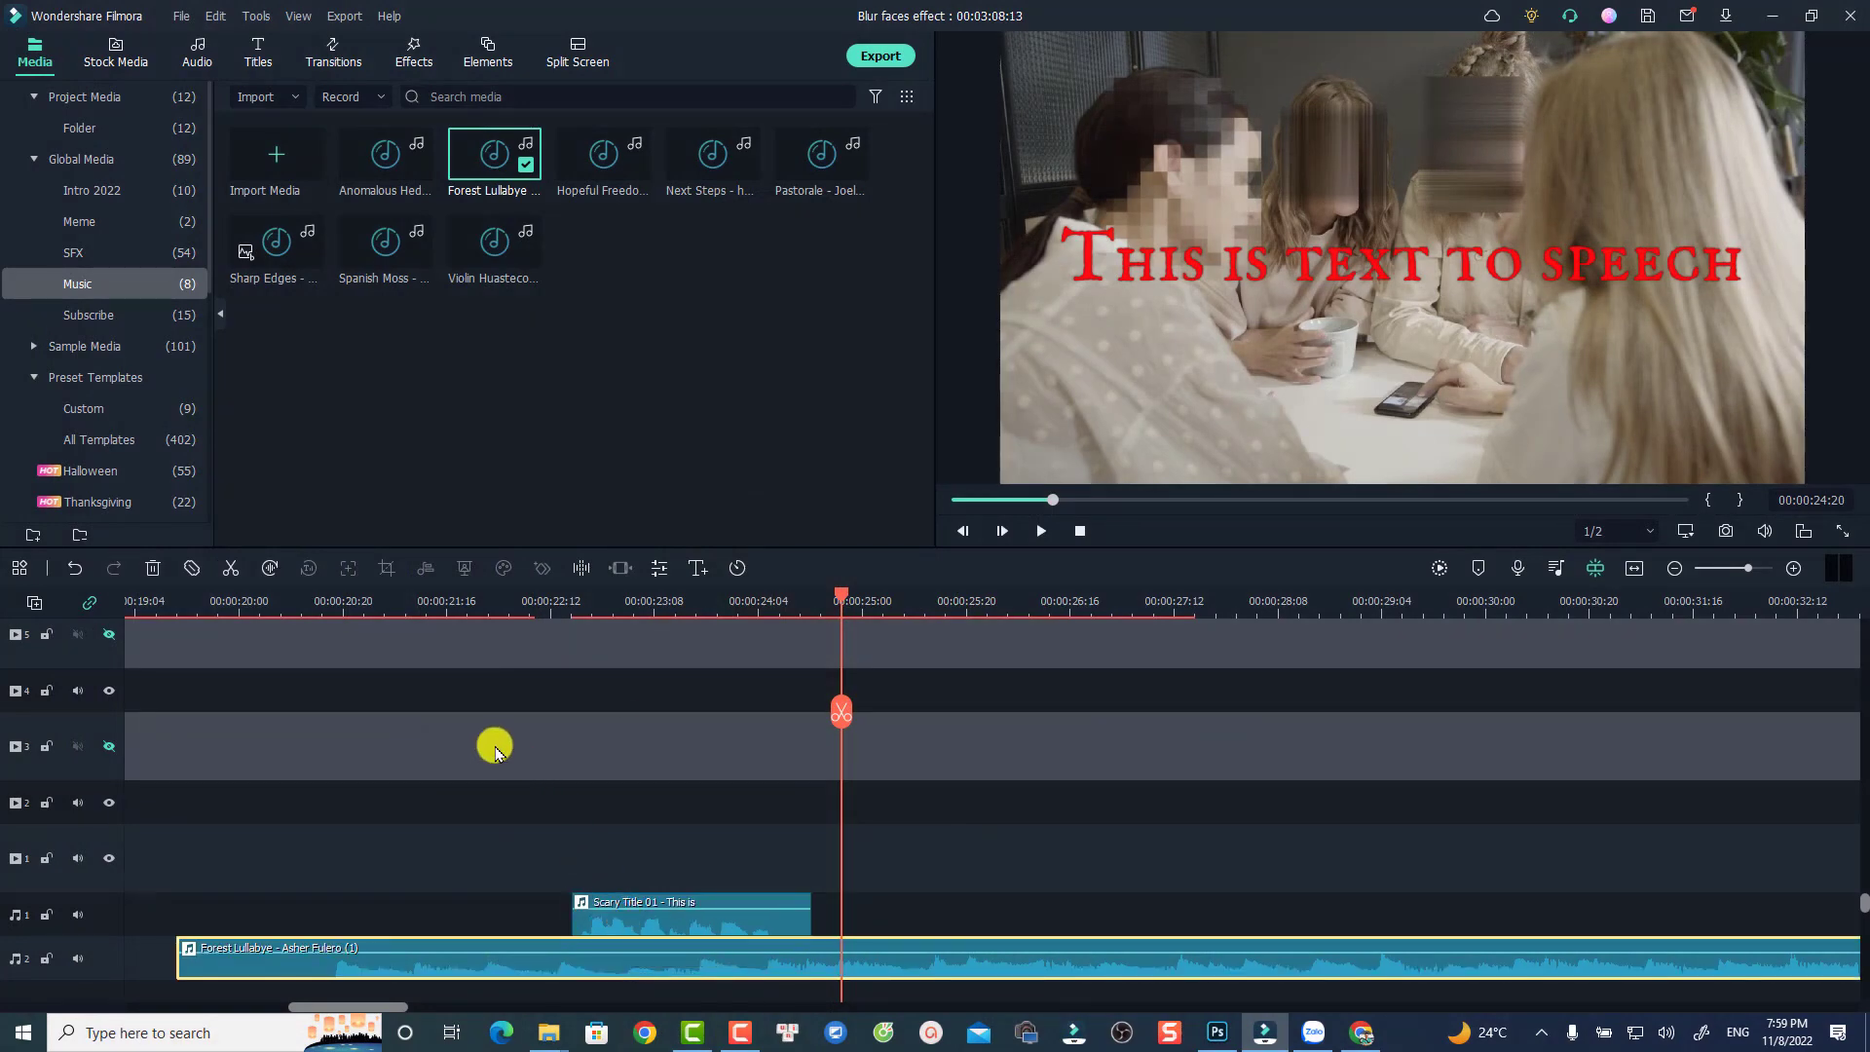
click(336, 606)
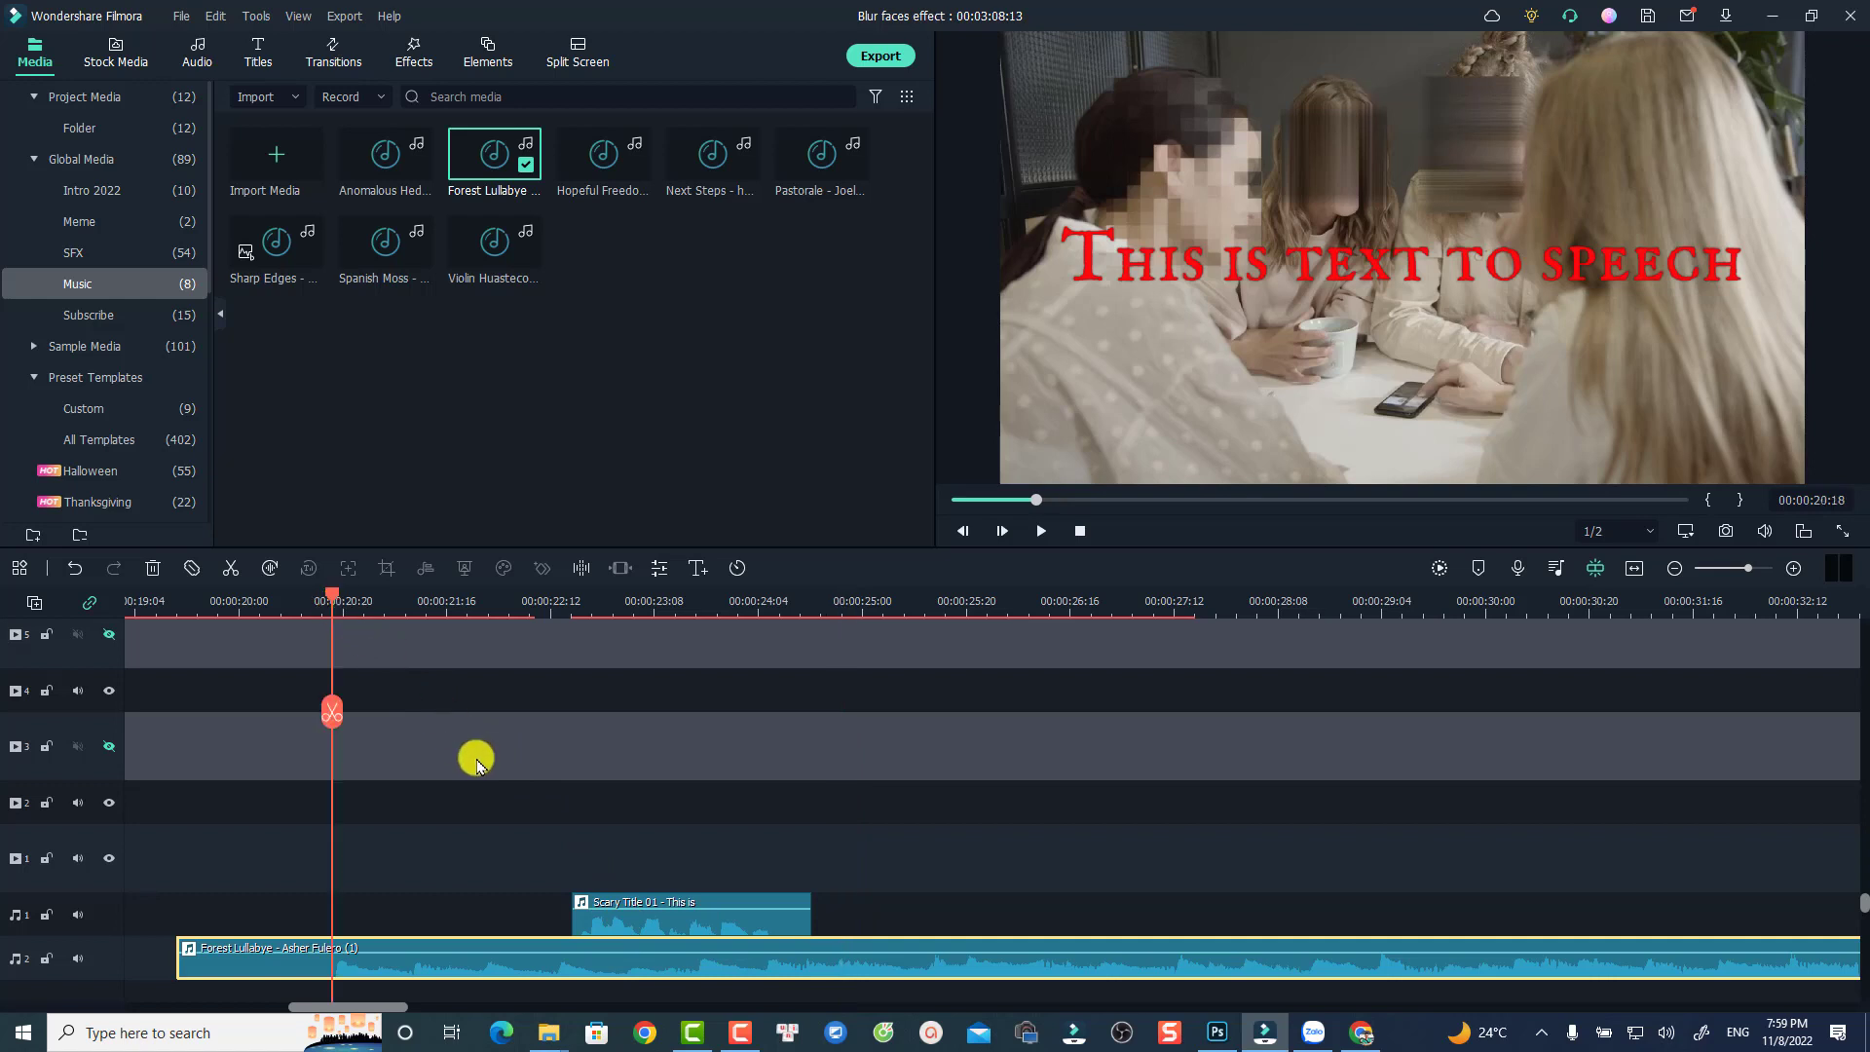
key(space)
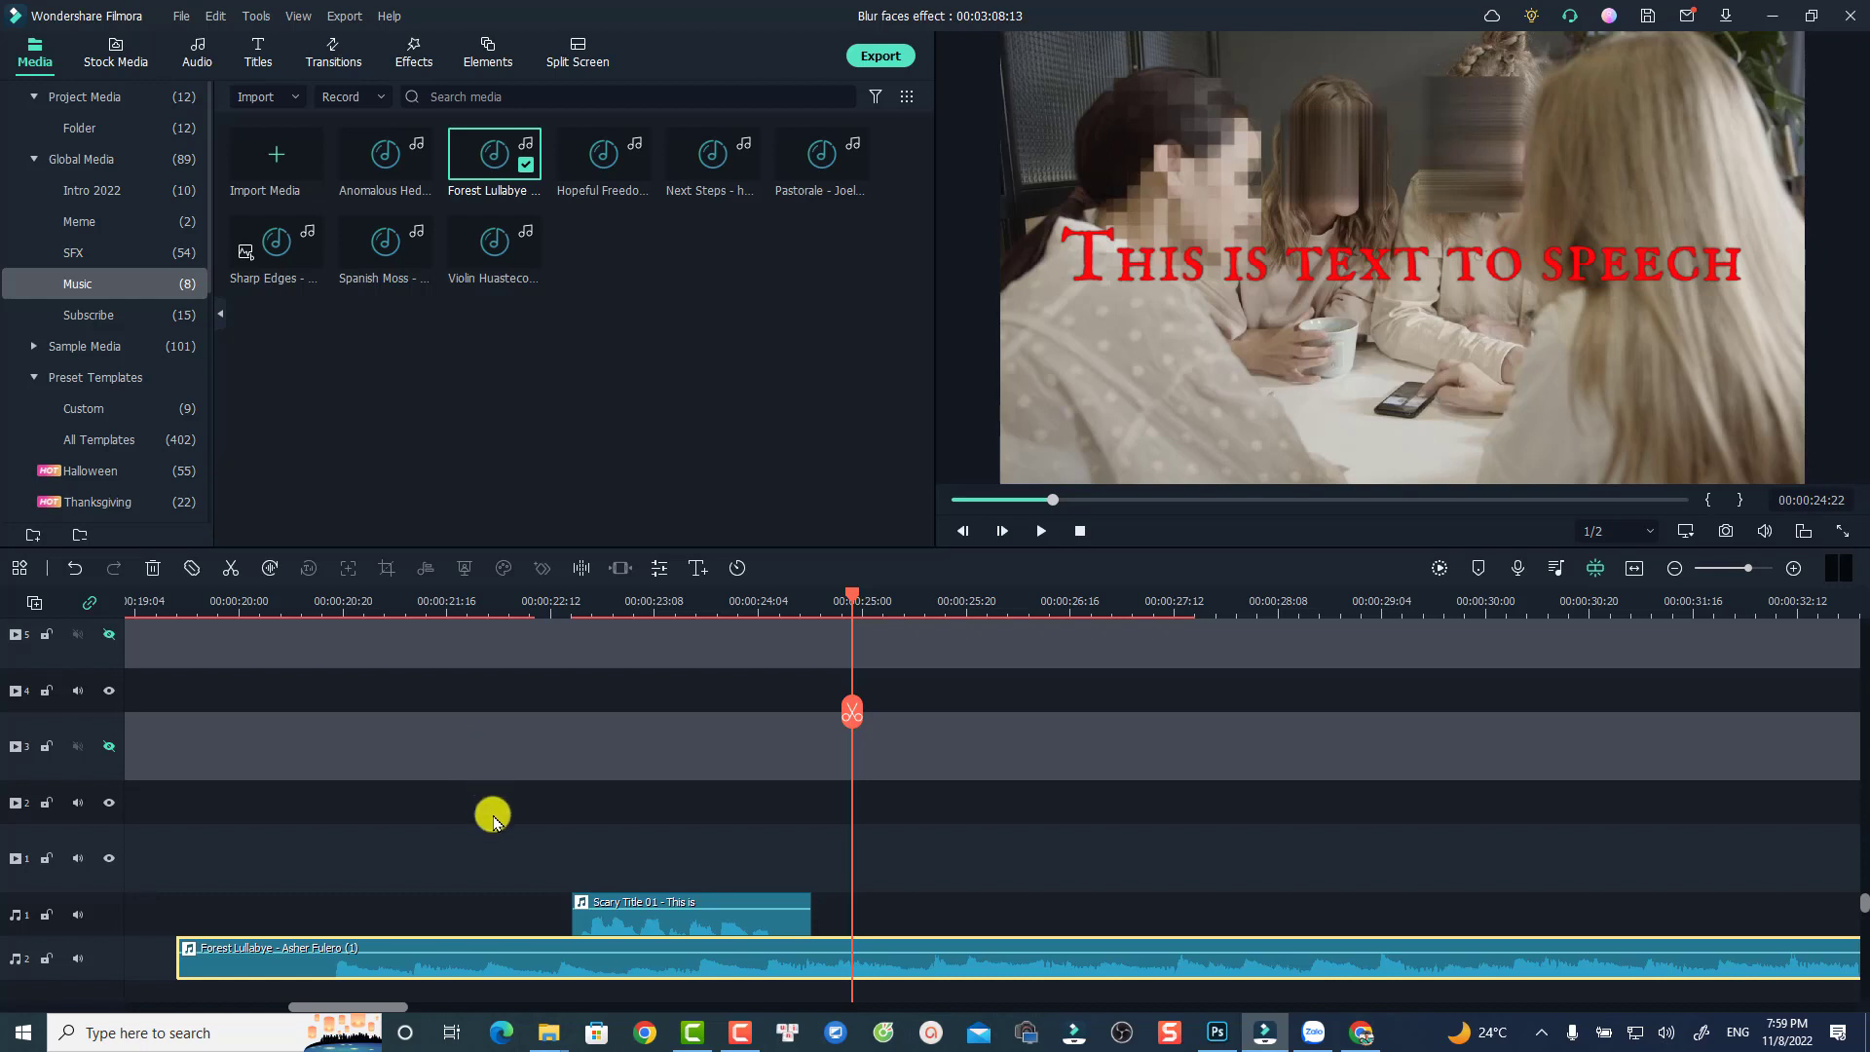
Turn on ducking for the Scary Title voice clip at 65% to lower the other clips' volume
click(628, 929)
double_click(629, 925)
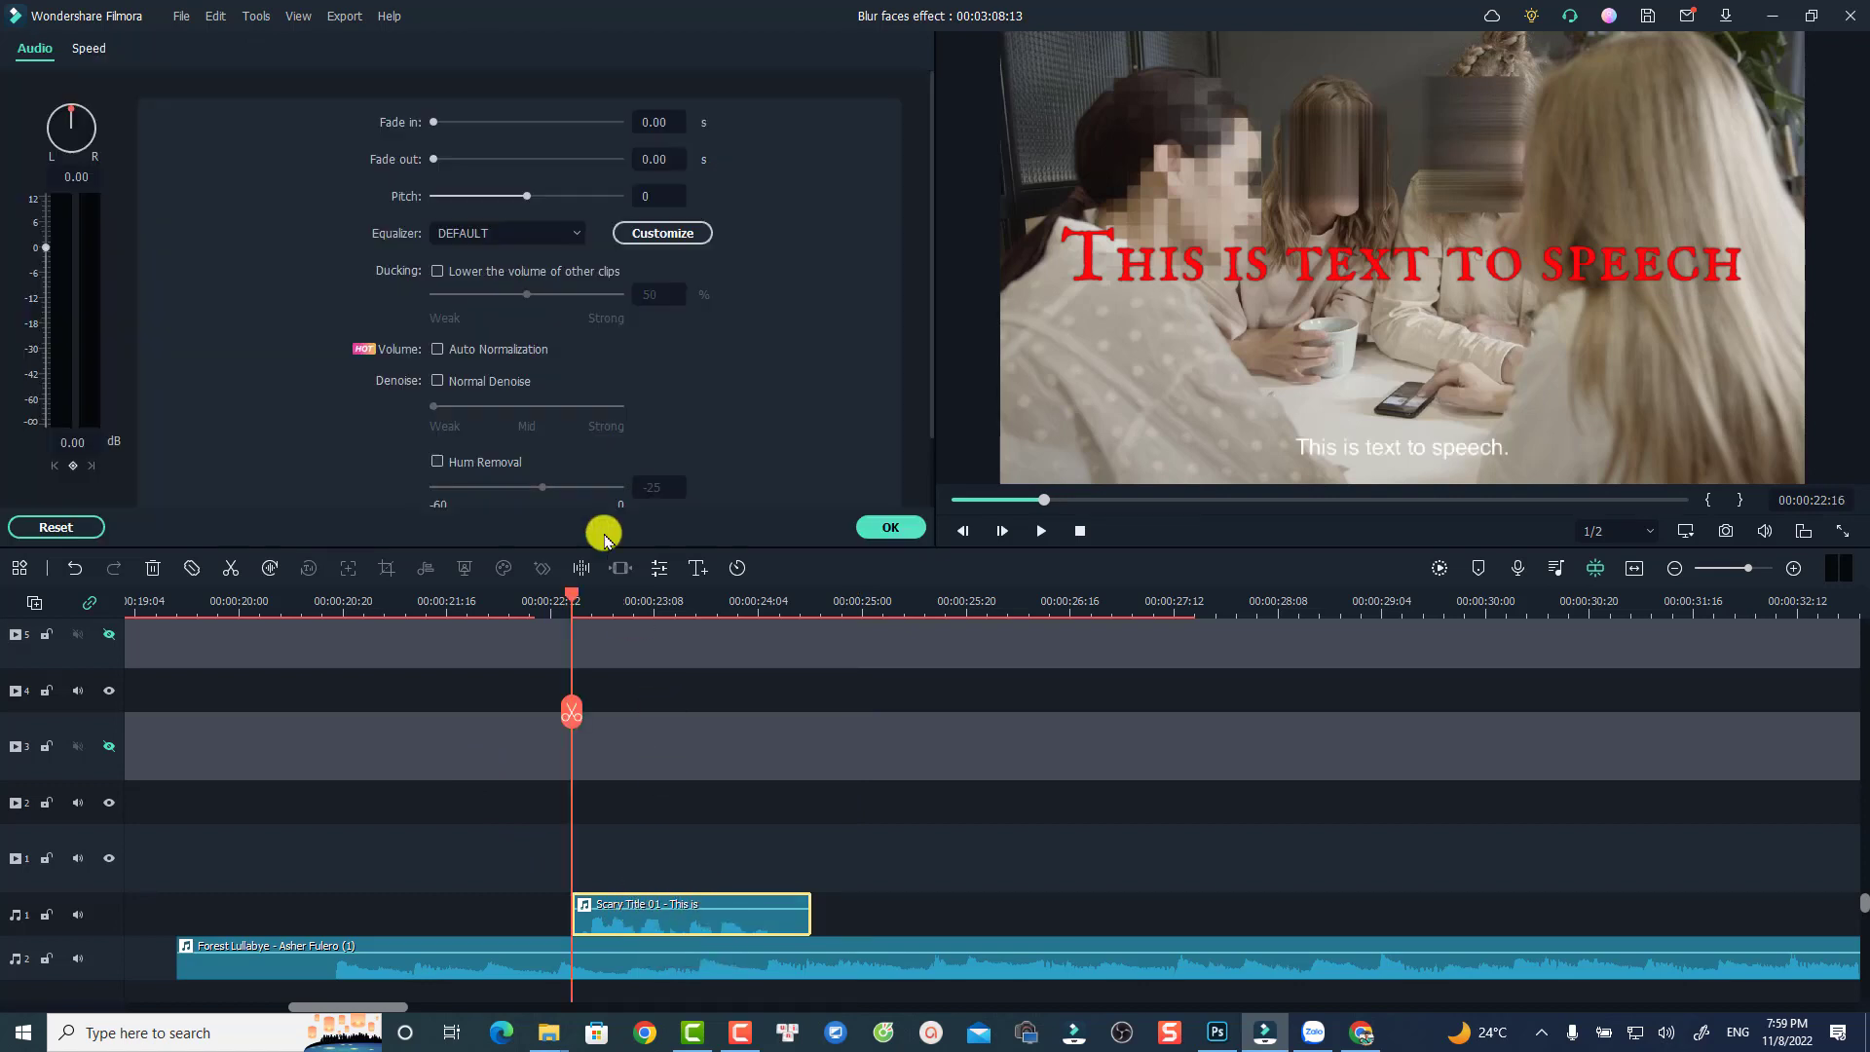
click(435, 272)
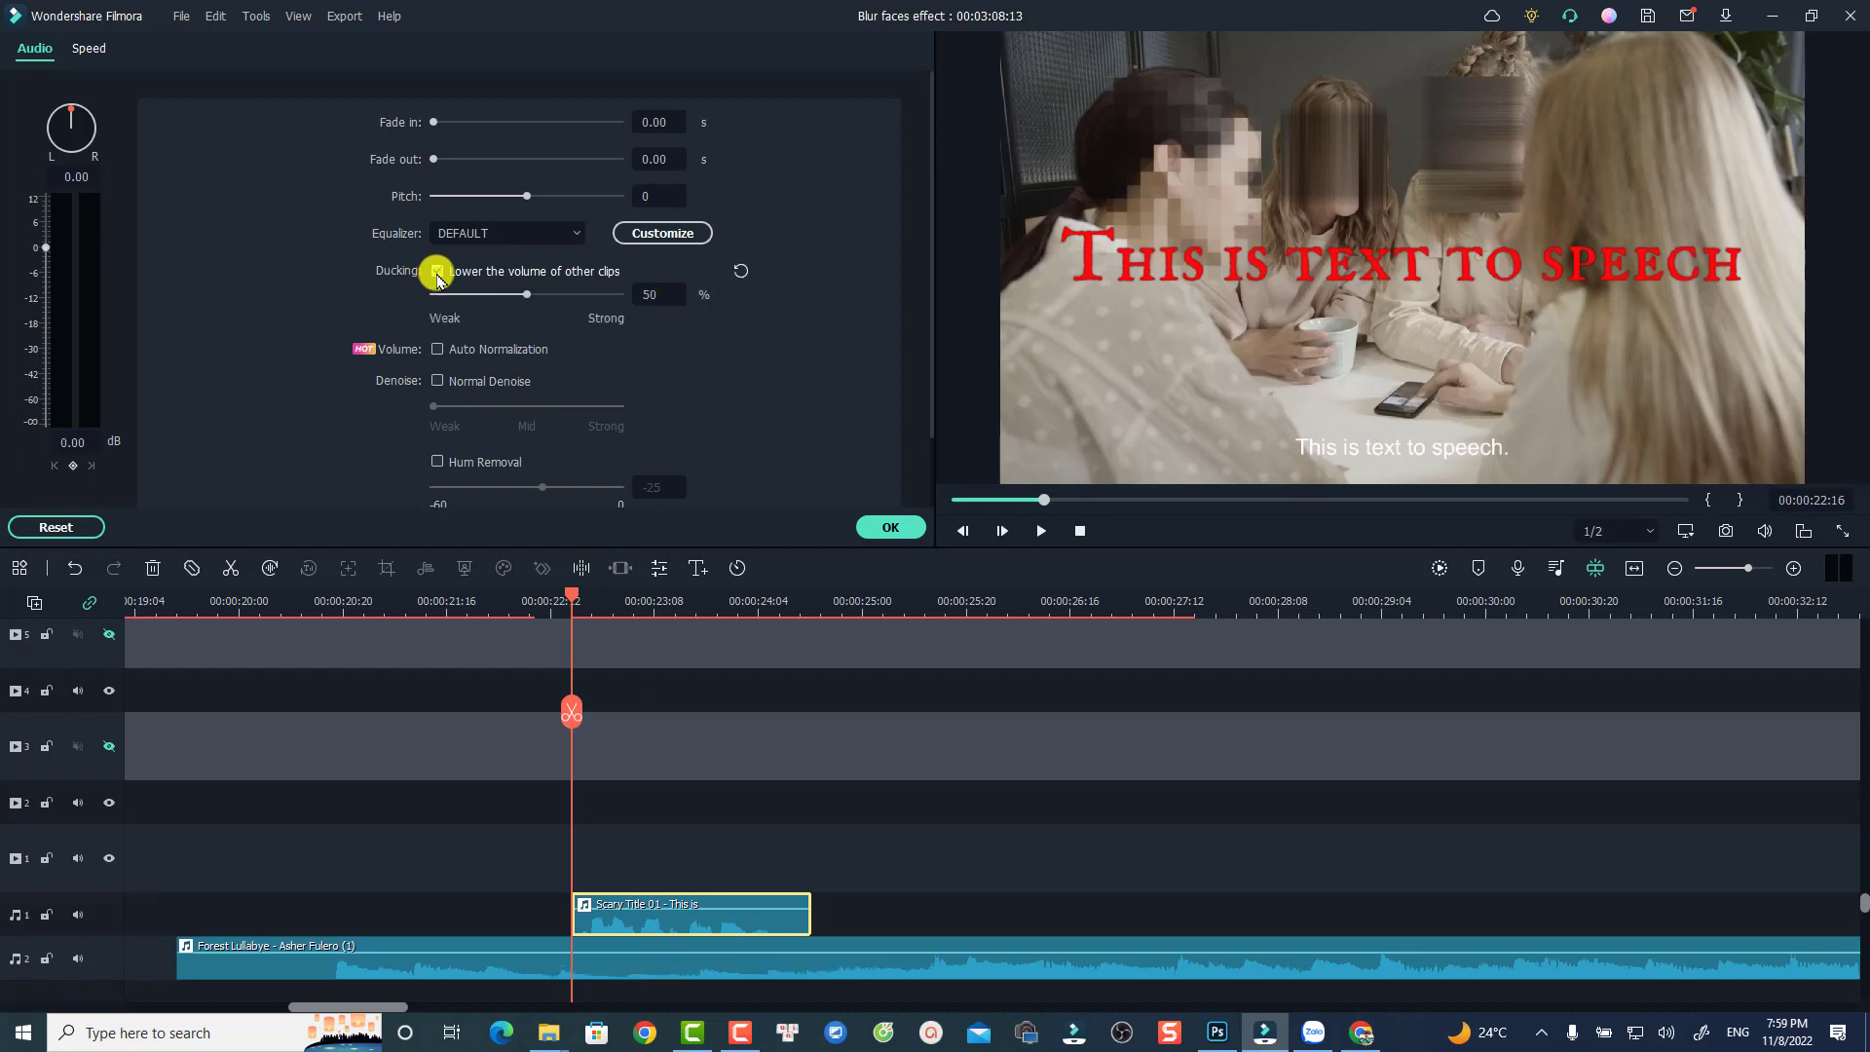
click(651, 295)
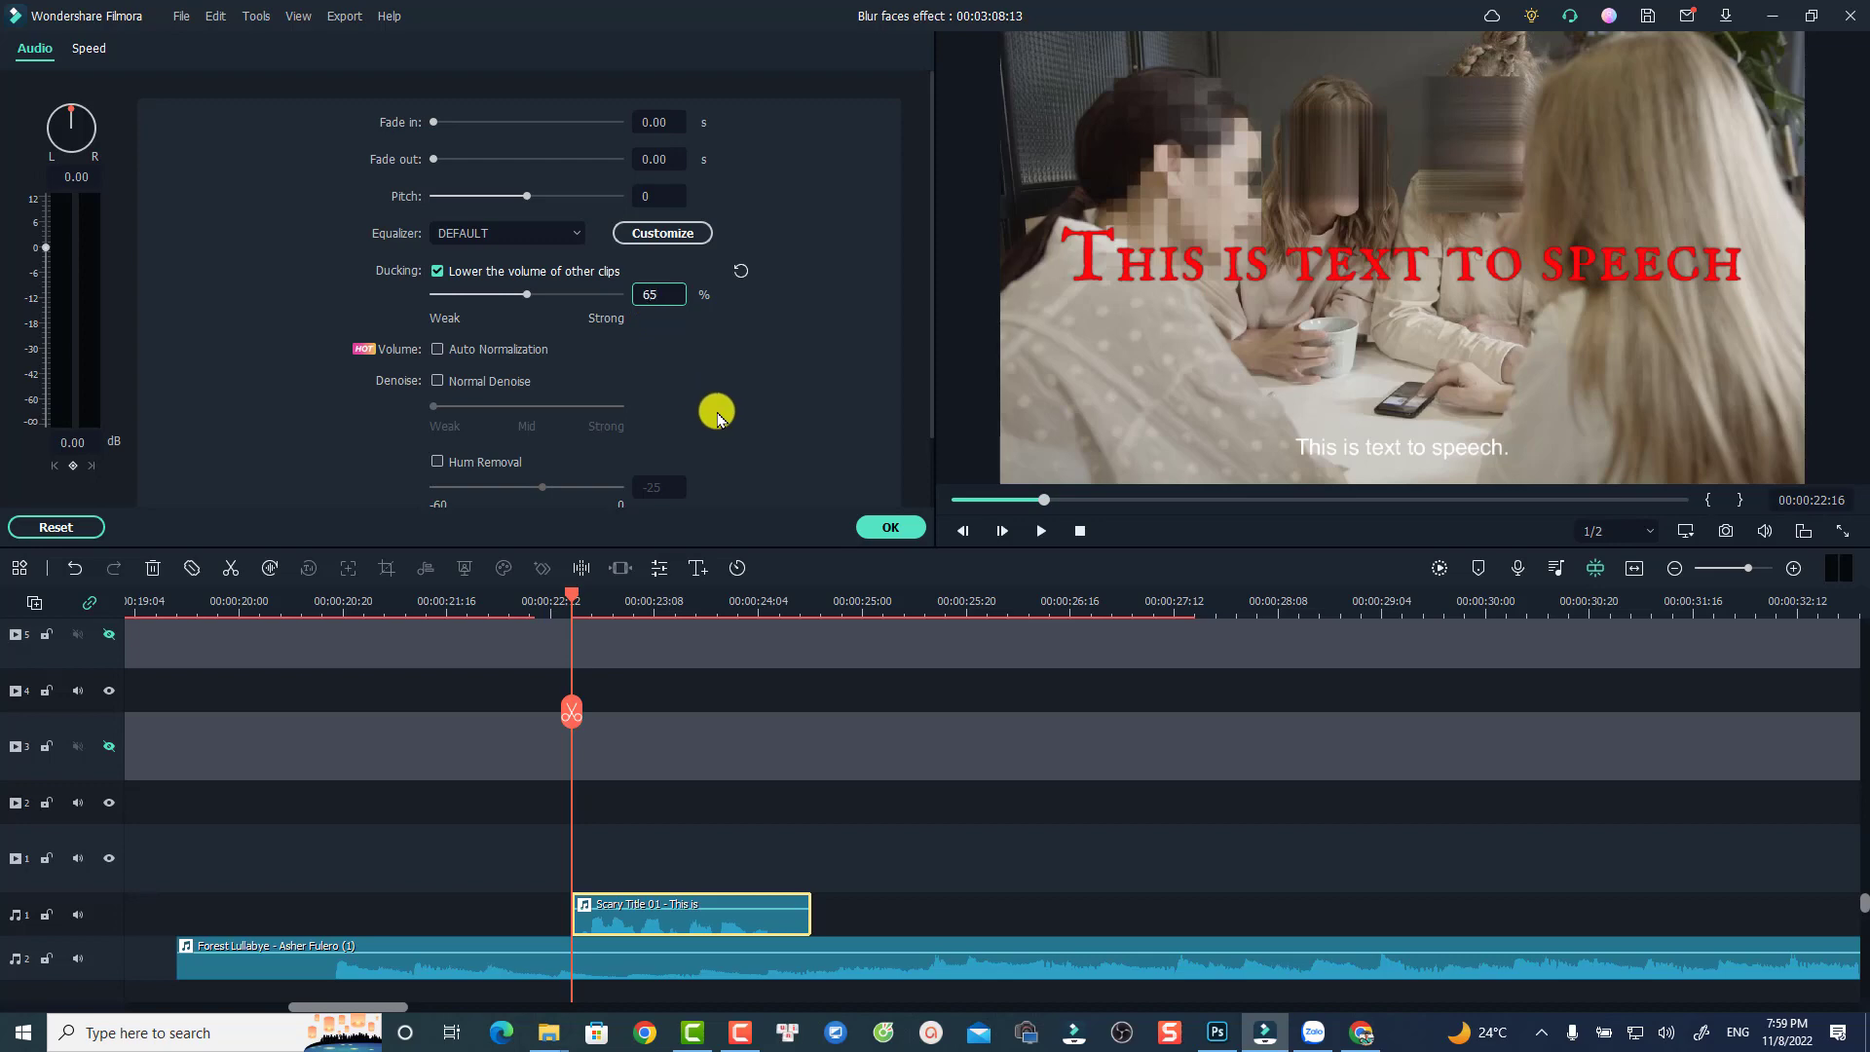
click(887, 526)
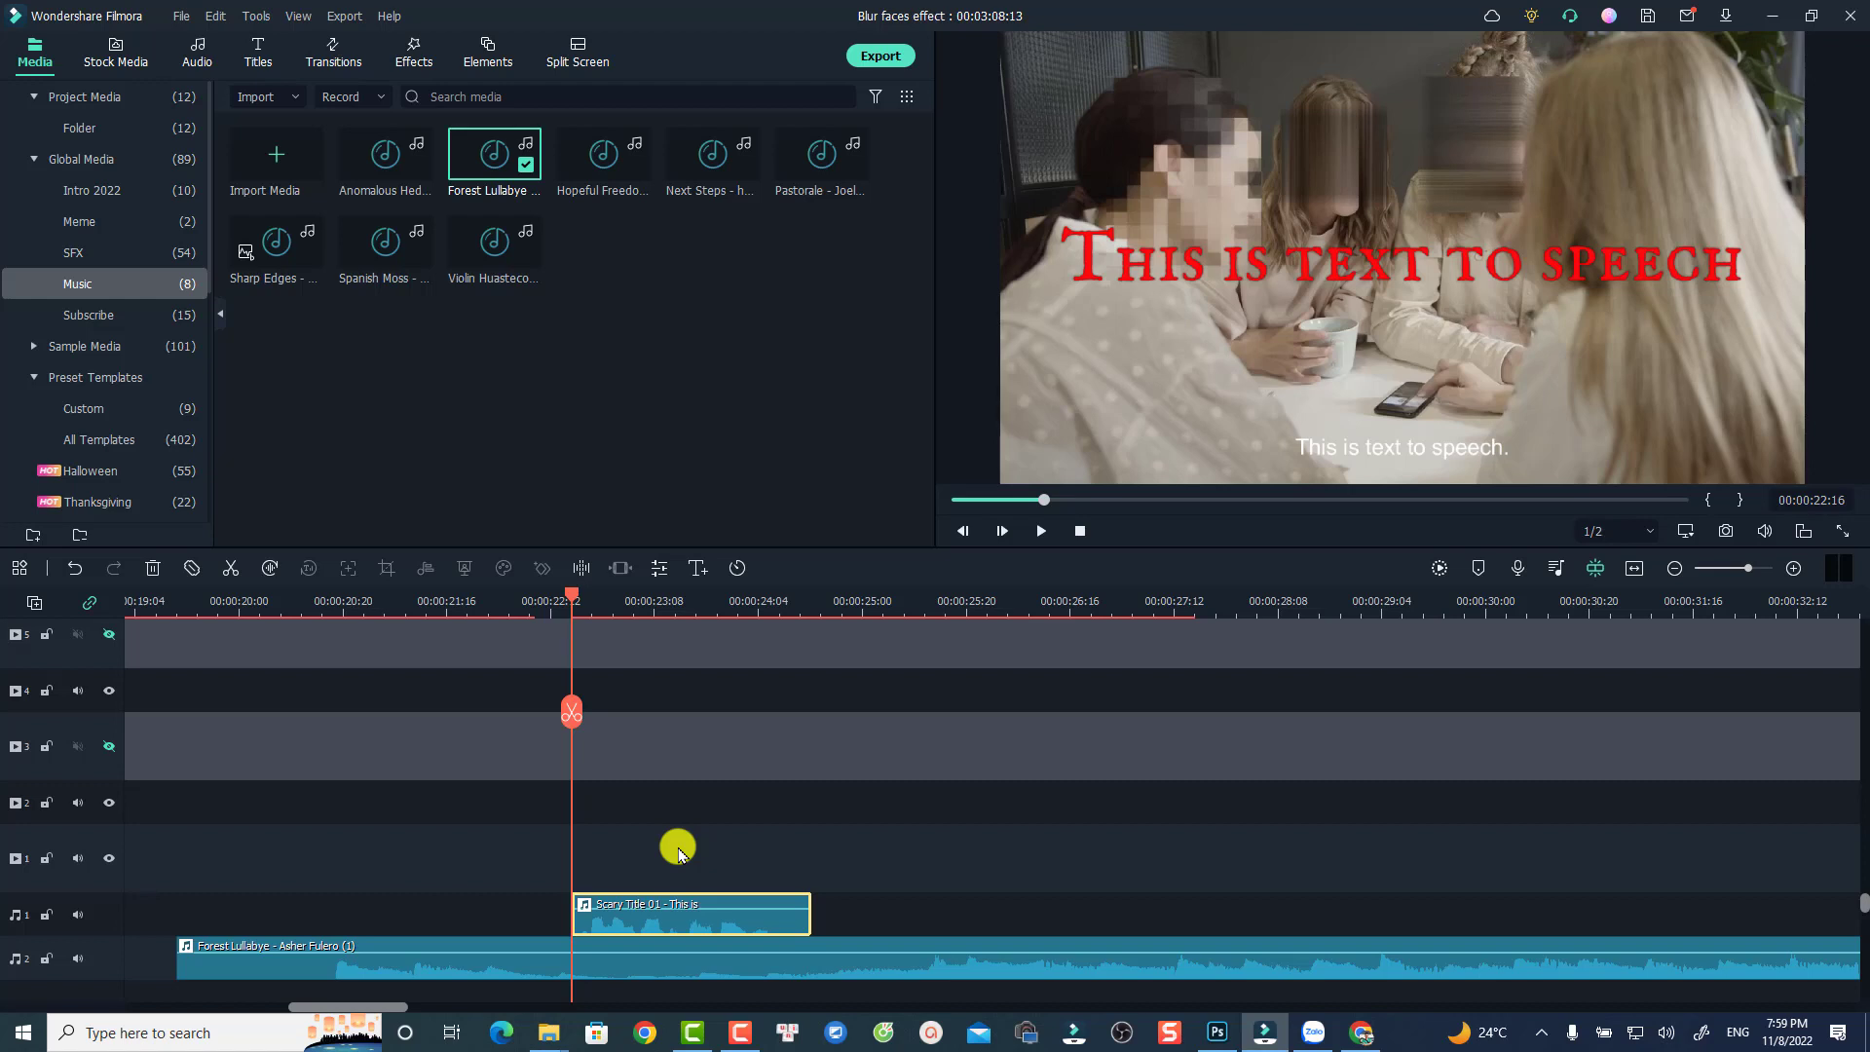
Move the playhead to about 00:00:20:17 and marquee-select all the cut pieces on track 7
click(327, 601)
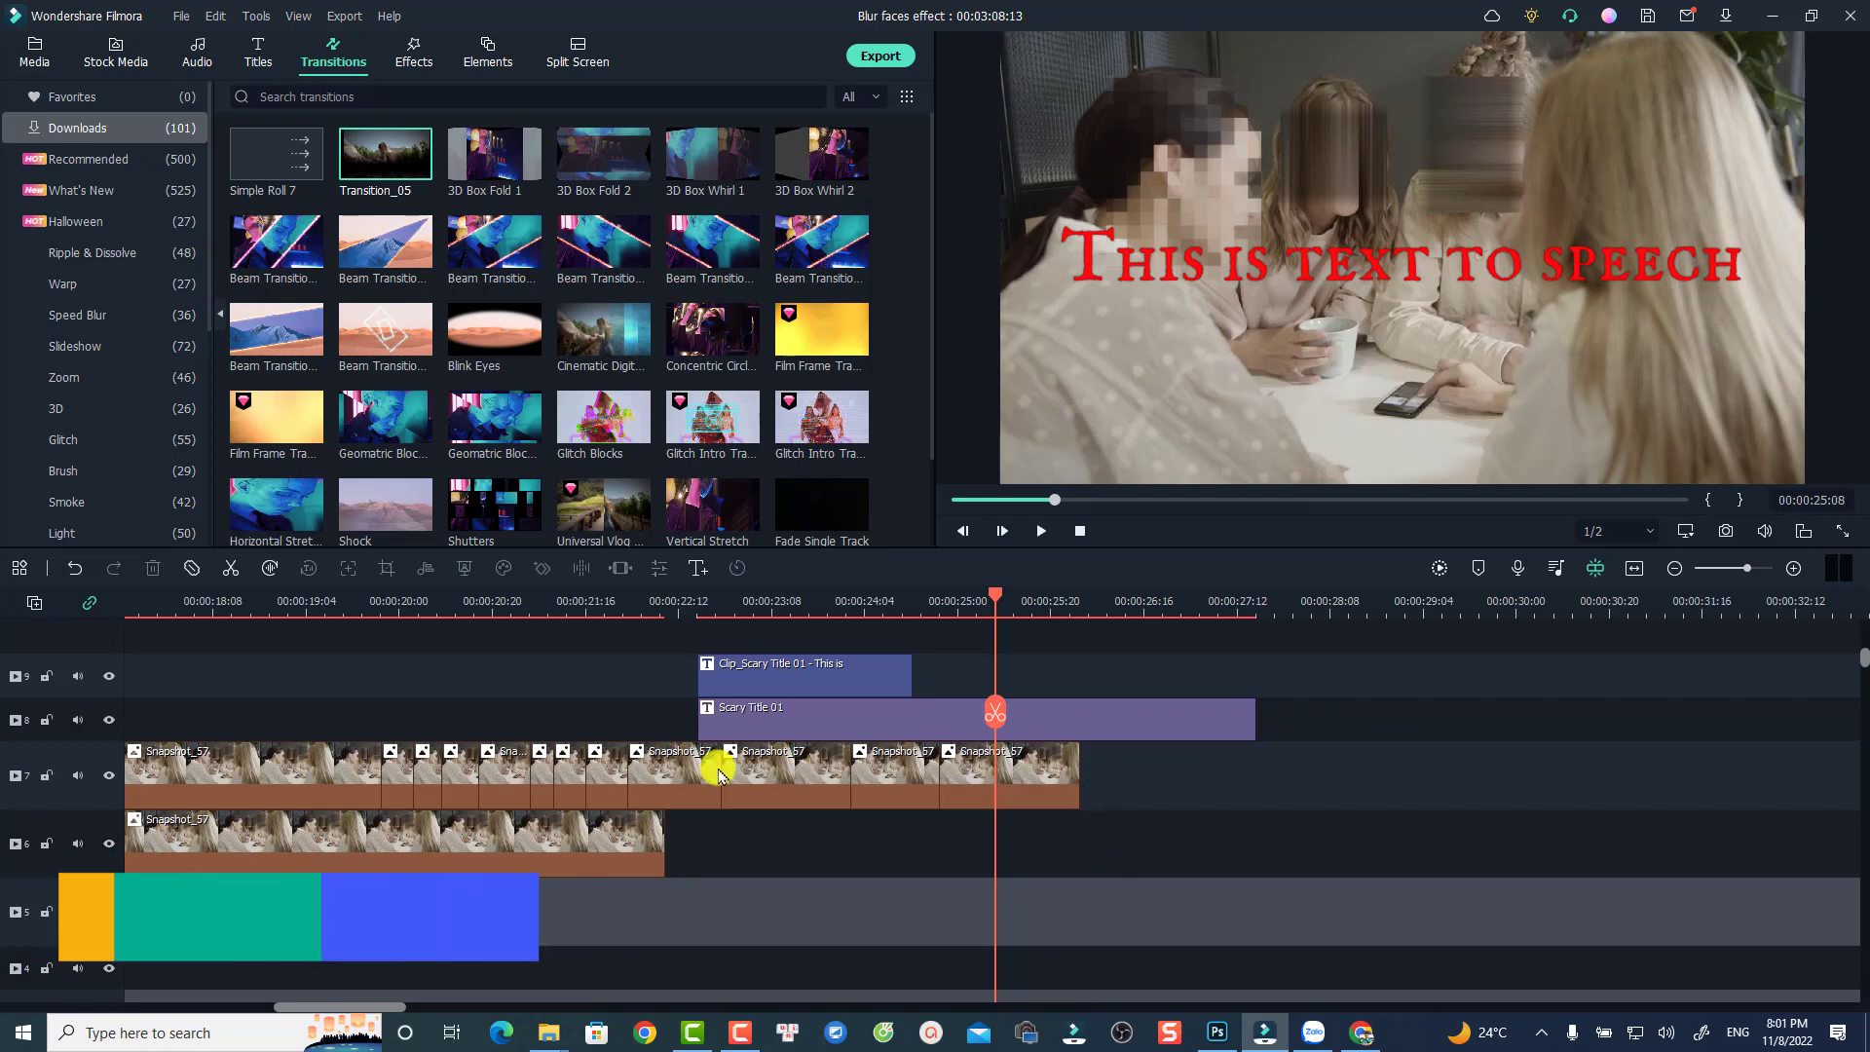
drag(1177, 771, 216, 775)
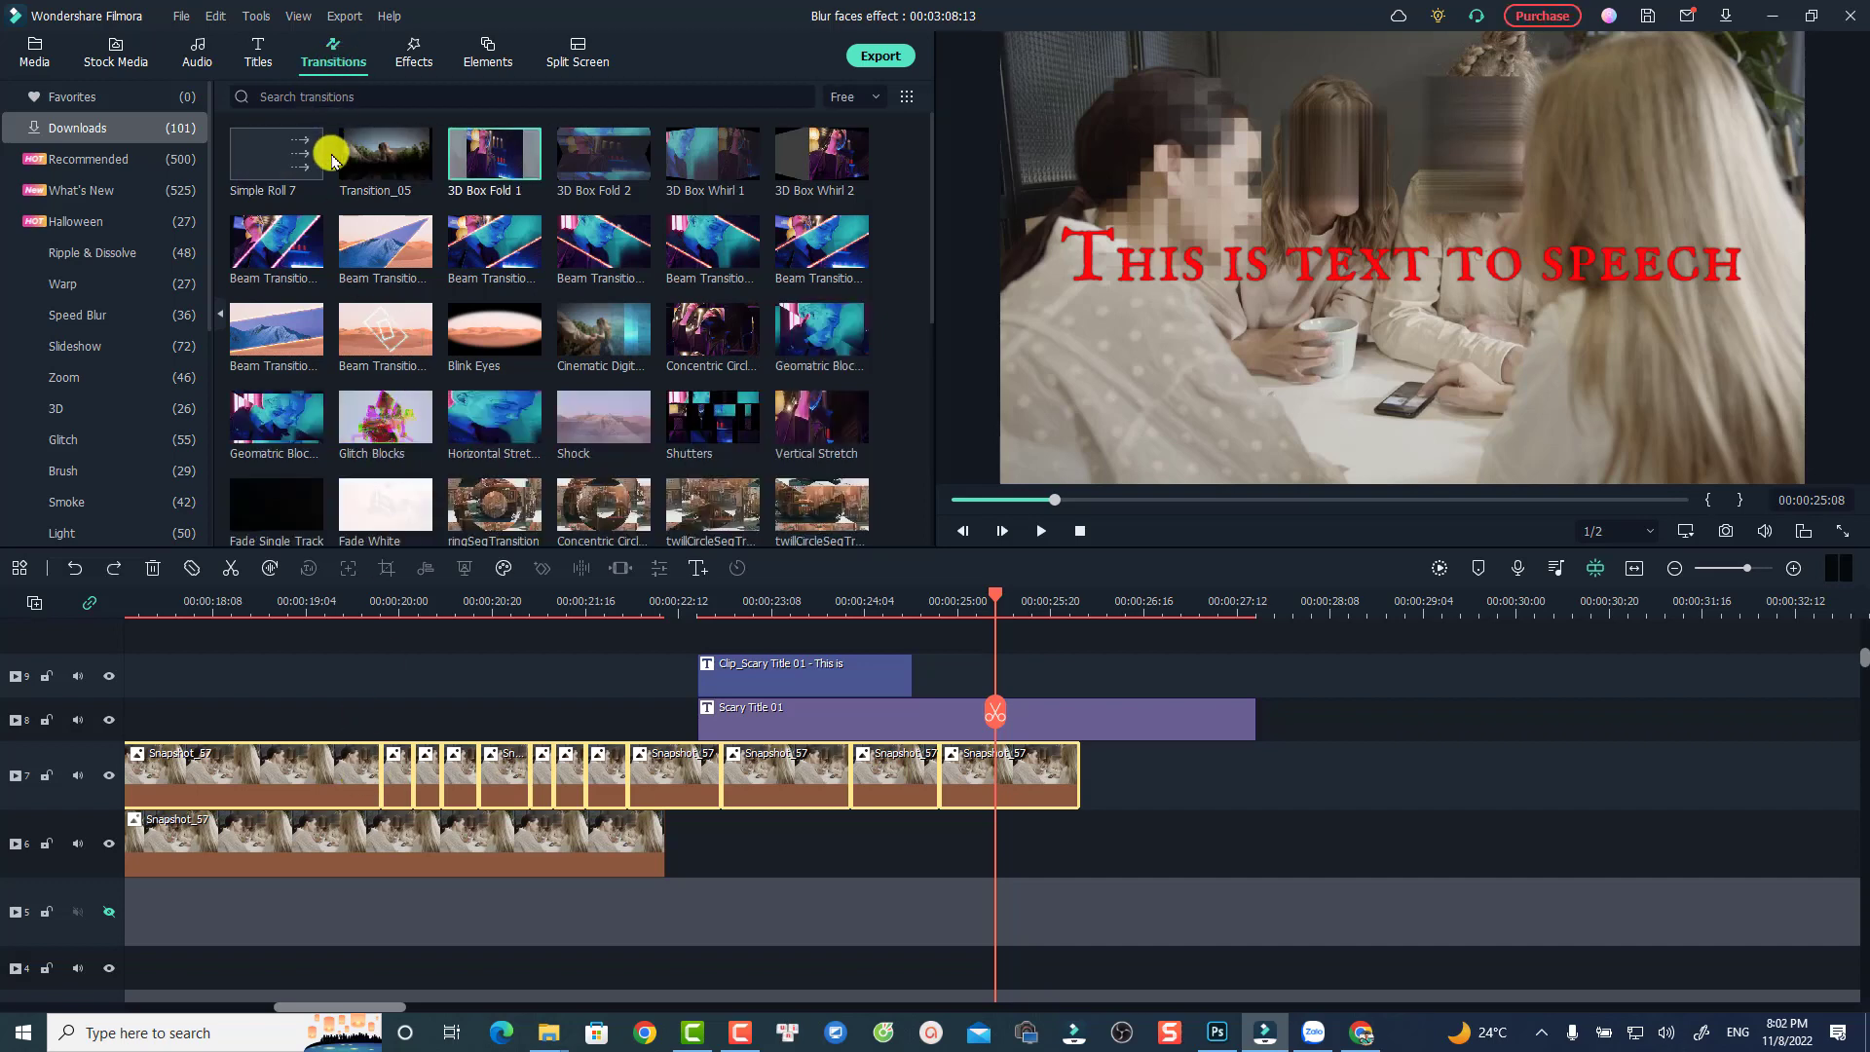
Apply random transitions to the selected track 7 pieces via Simple Roll 7, then preview from 00:00:19:10
right_click(279, 166)
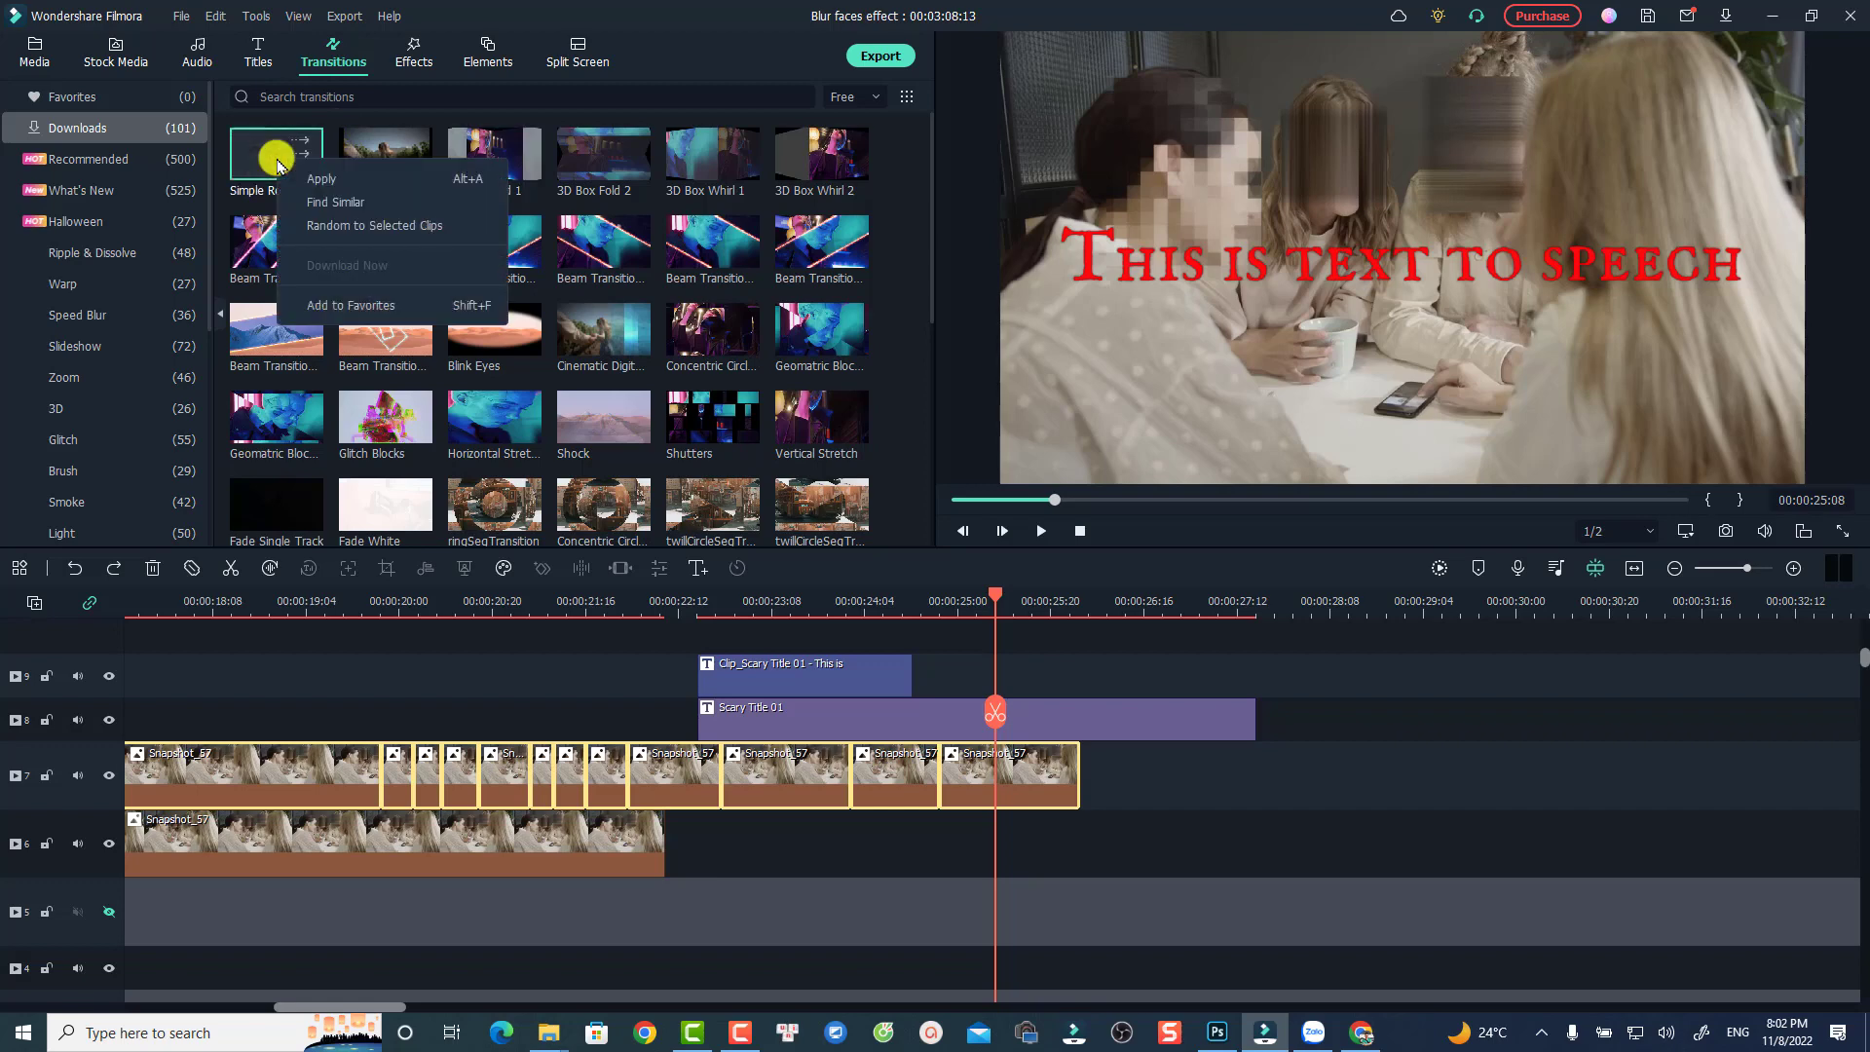
click(320, 234)
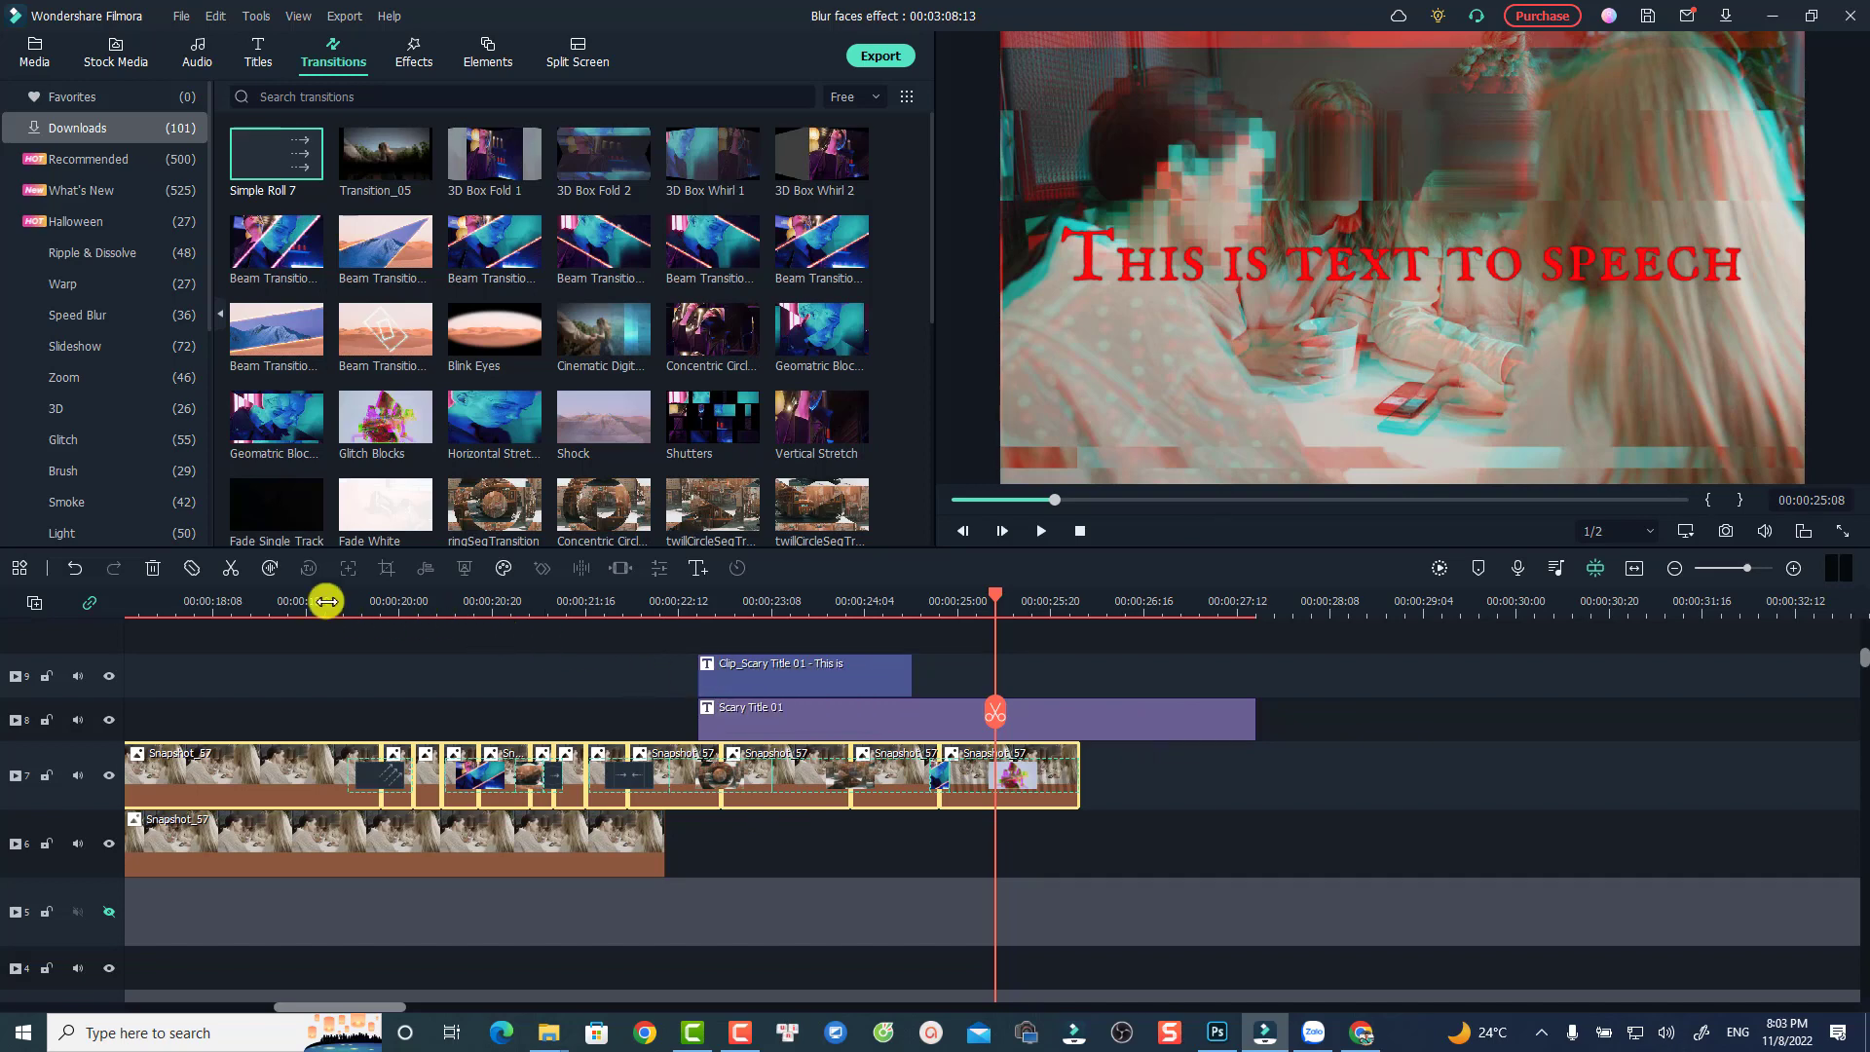
click(800, 601)
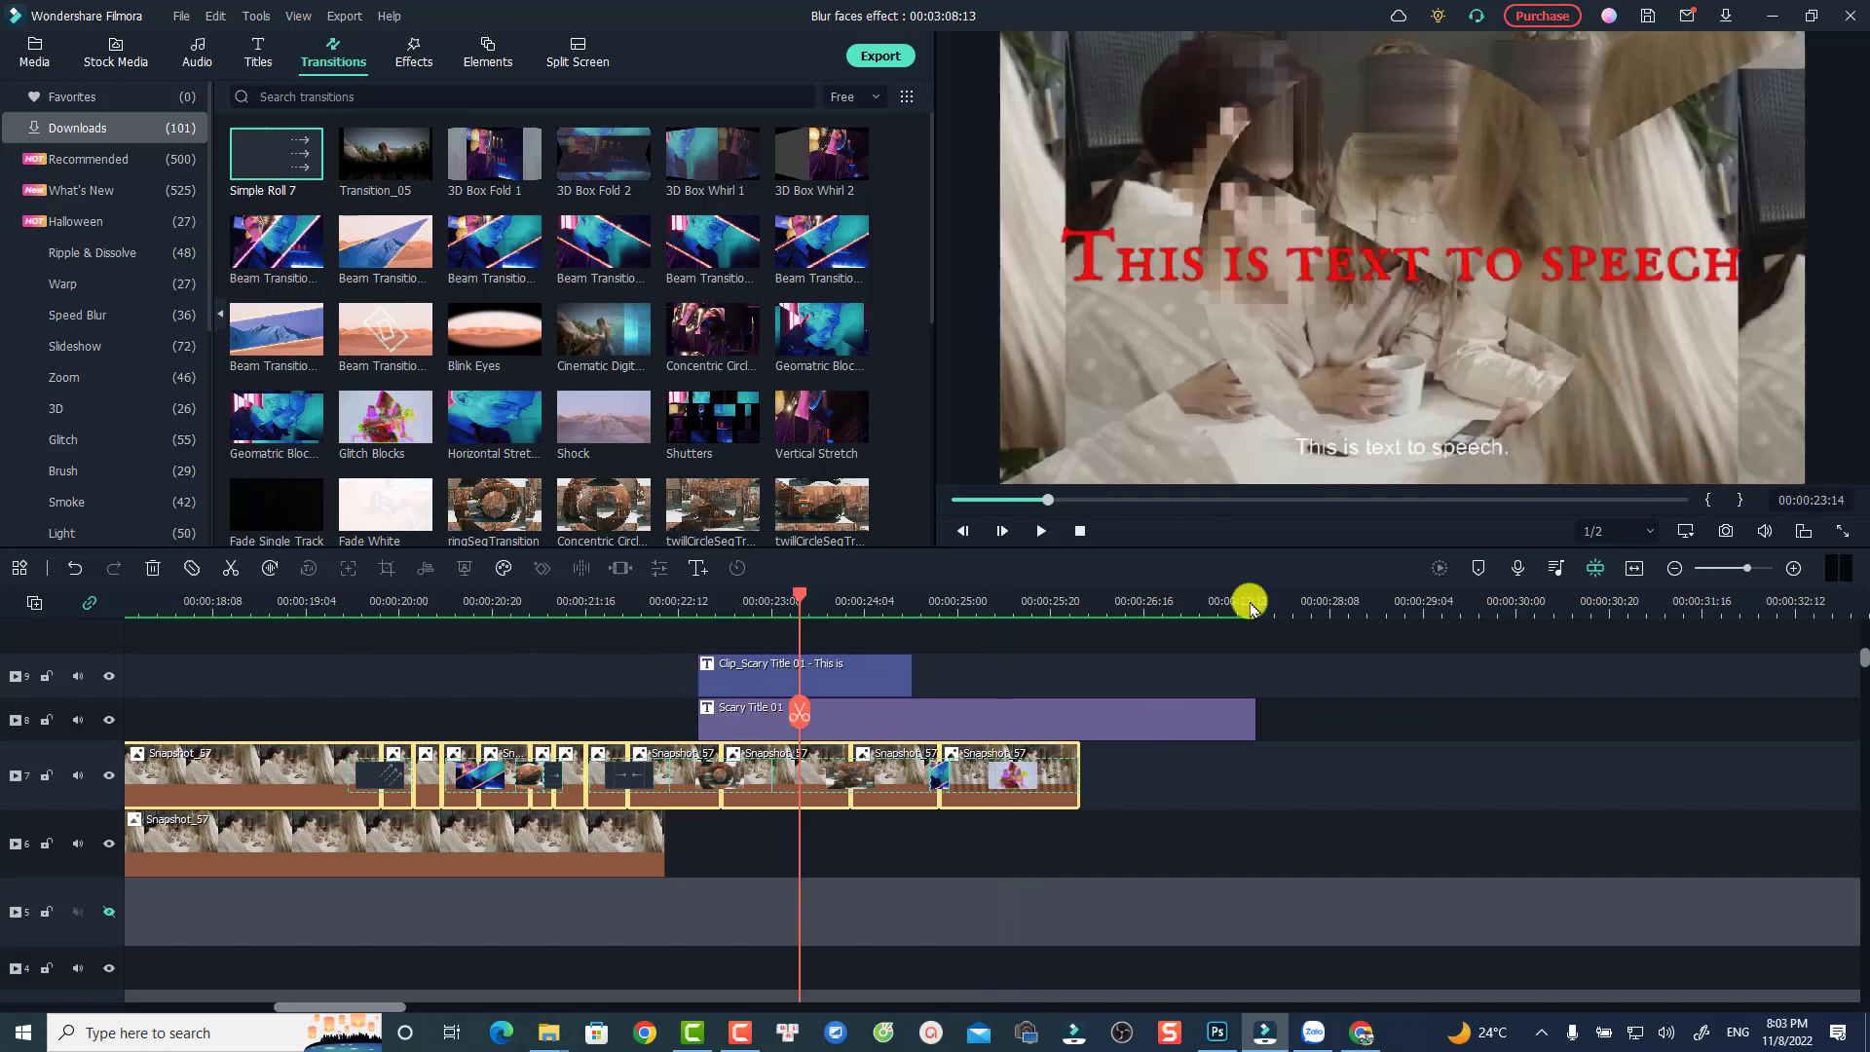
click(334, 614)
key(space)
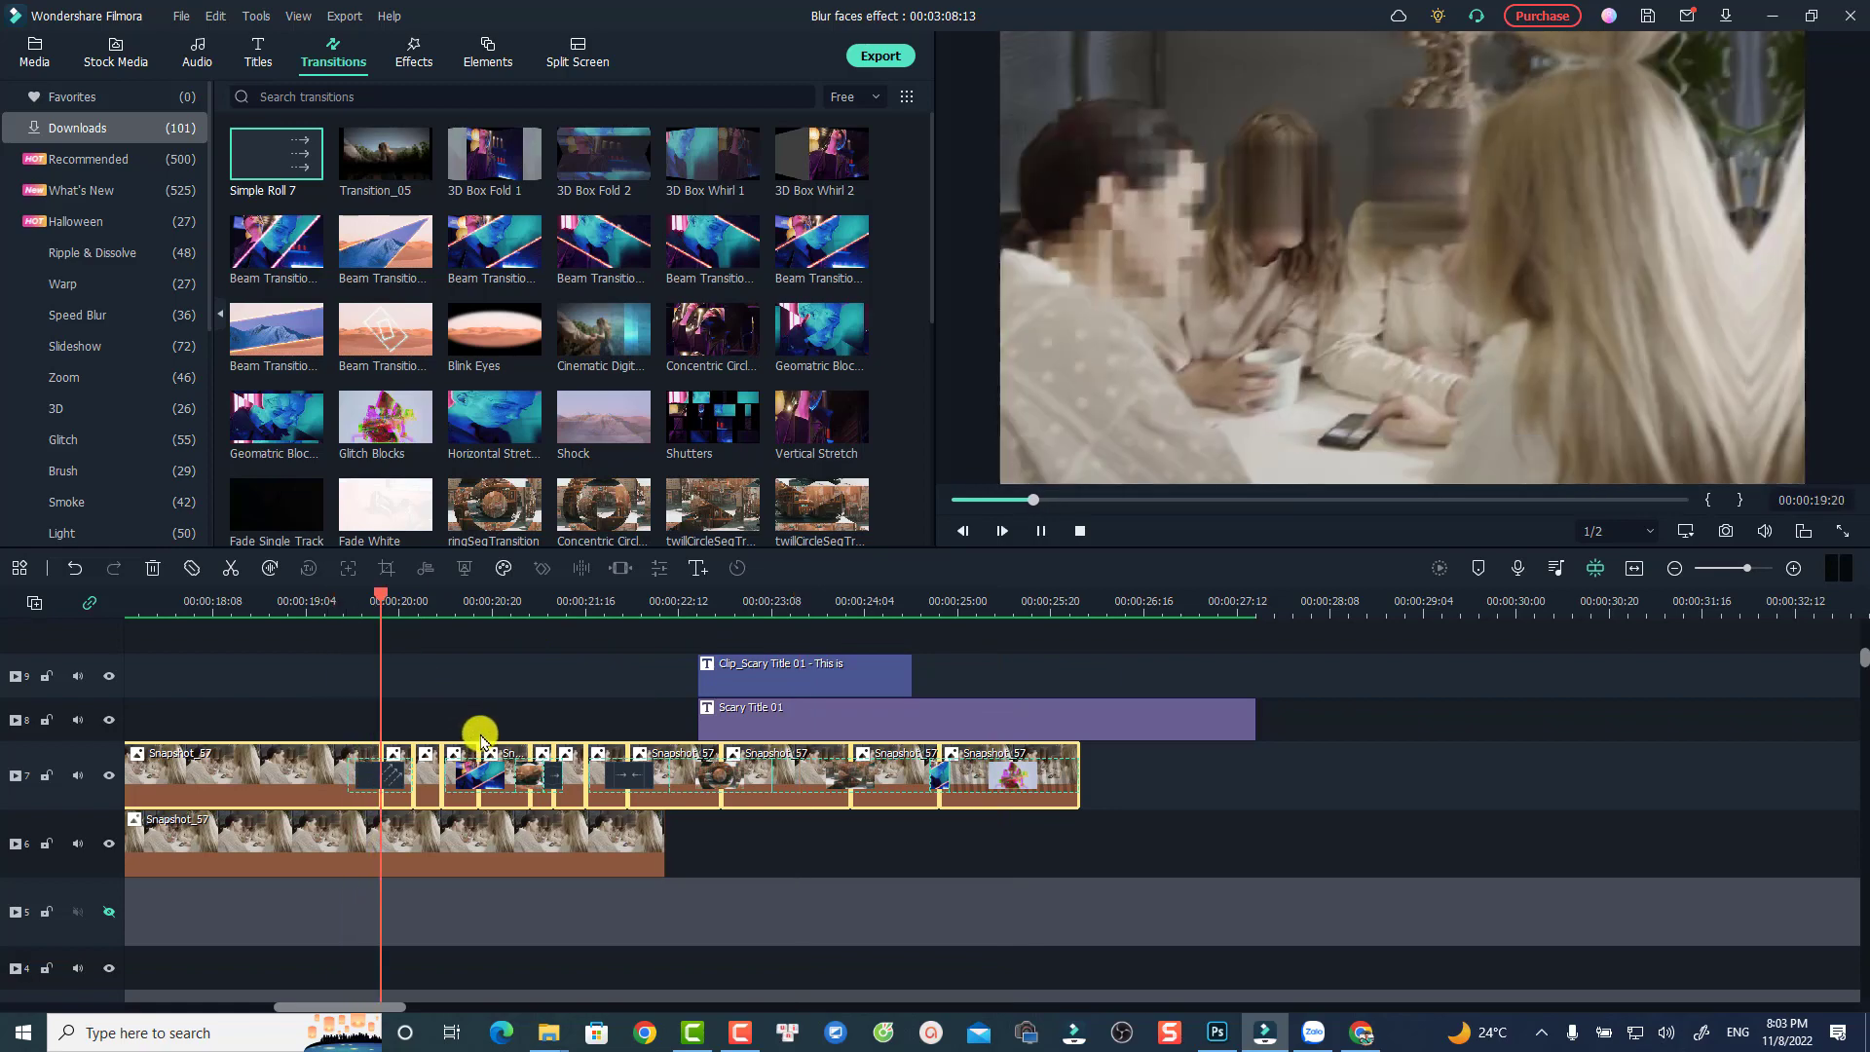